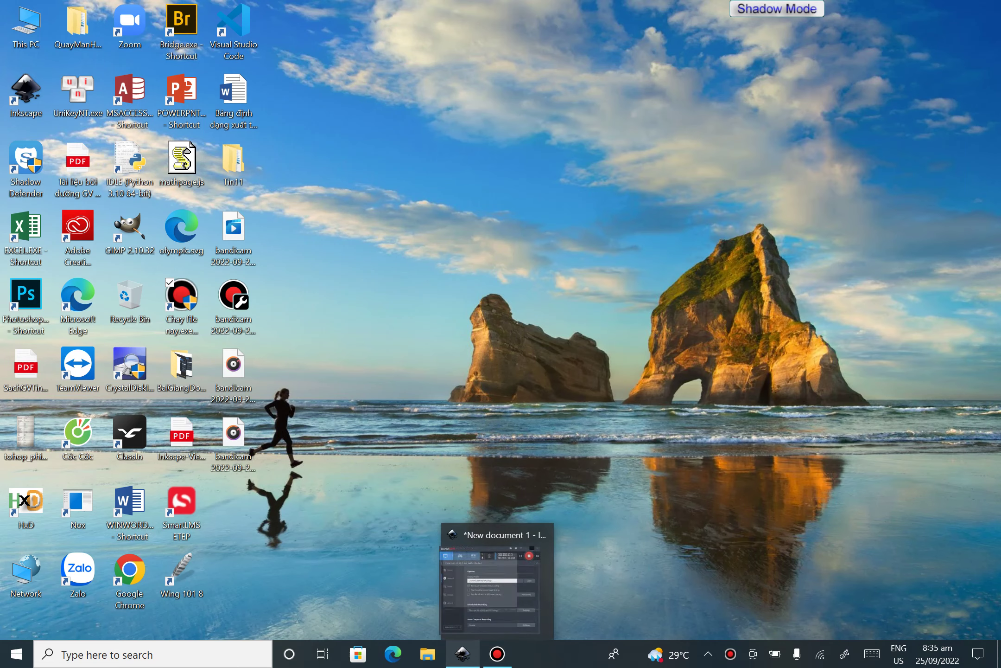
Restore the Inkscape window with the blank New document 1 from the taskbar.
left_click(463, 654)
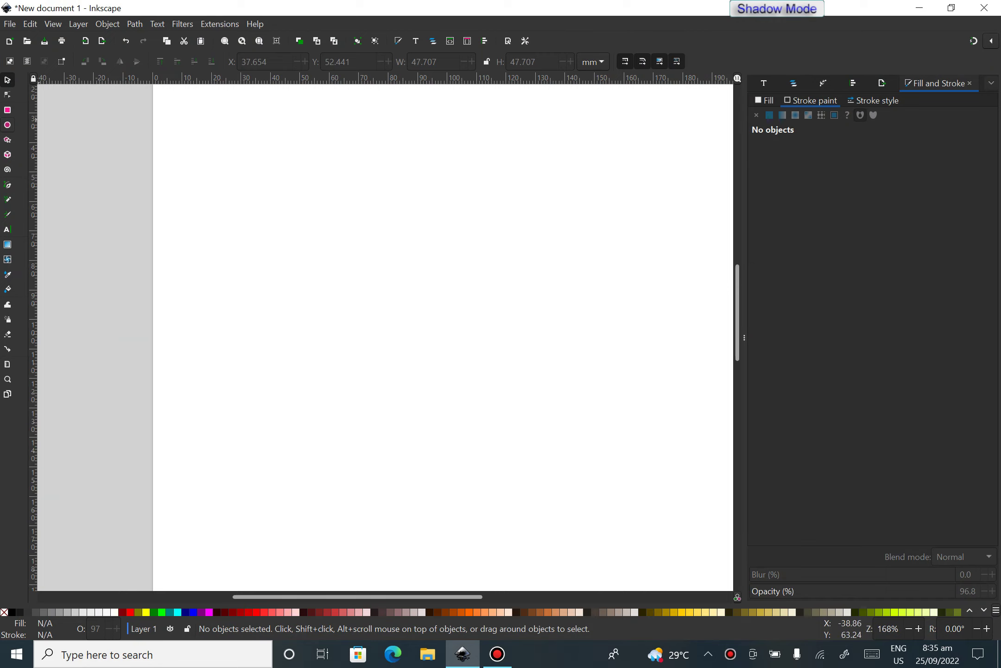
Draw a circle about 59 mm across near the page centre, then deselect it.
key("e")
key("ctrl")
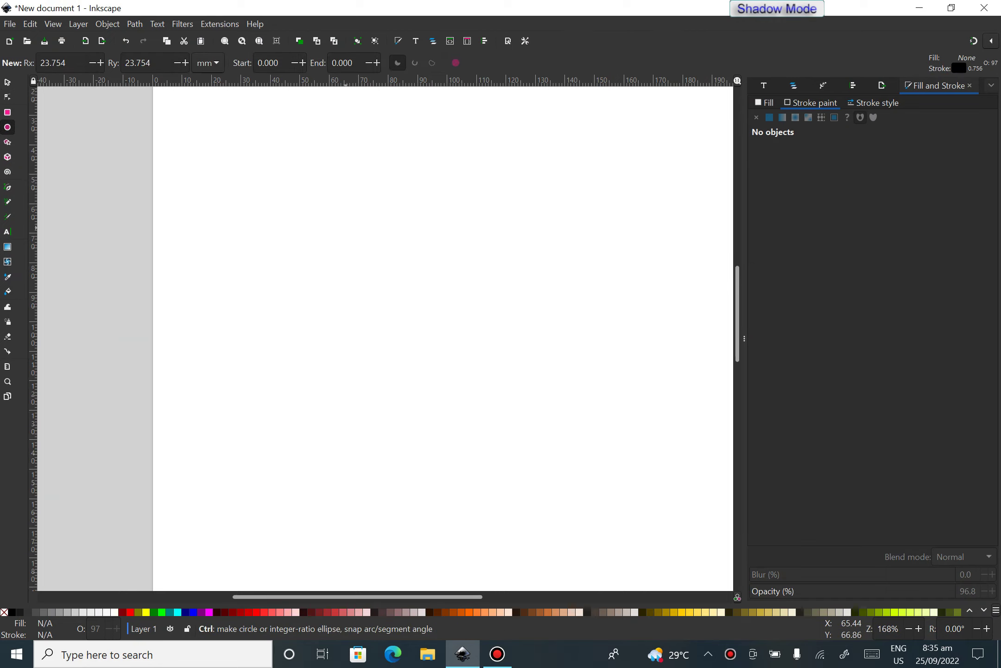
left_click_drag(345, 223, 541, 399)
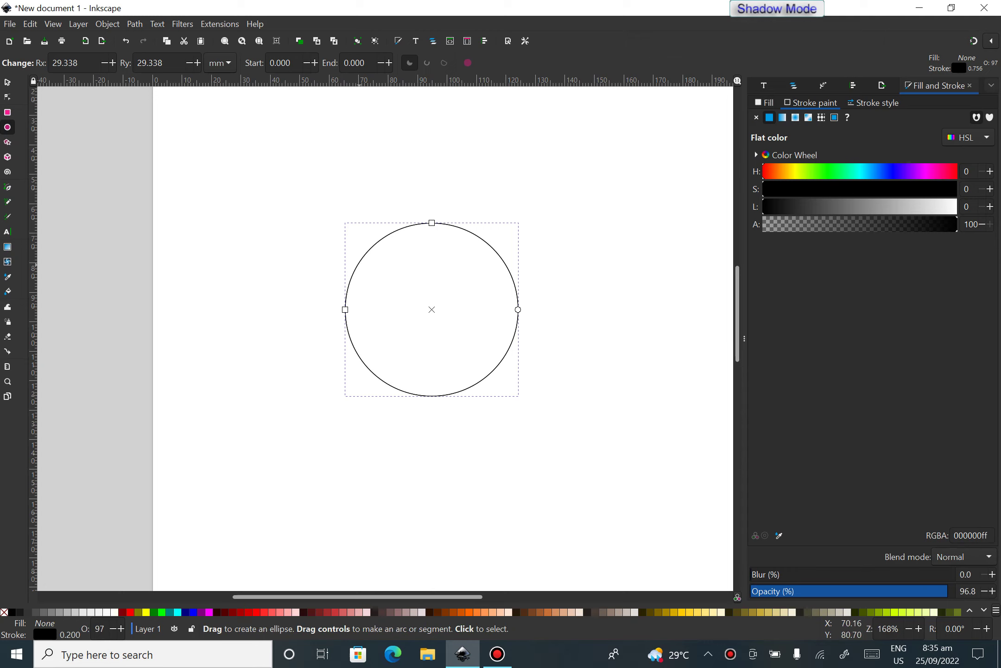
left_click(7, 82)
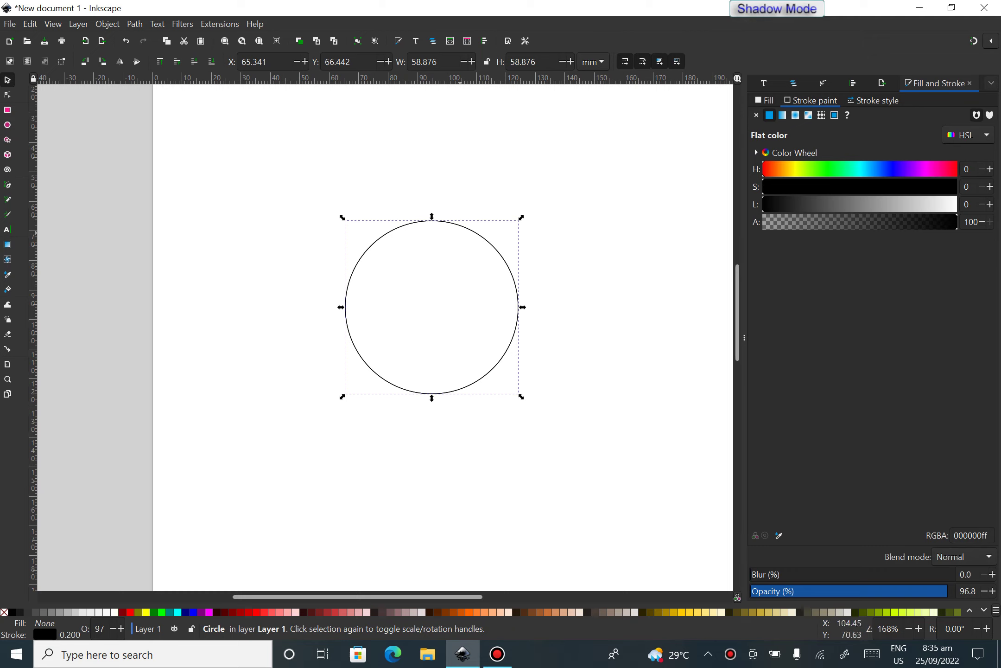
left_click(459, 249)
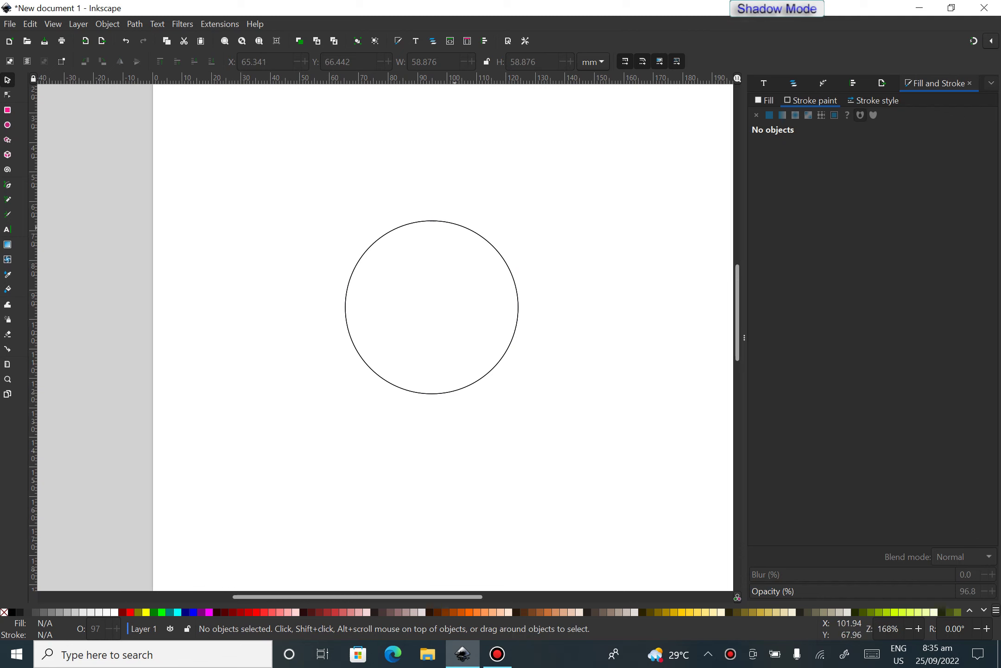
Undo a trial move of the circle and enable snapping in the snapping options.
left_click_drag(462, 221, 458, 278)
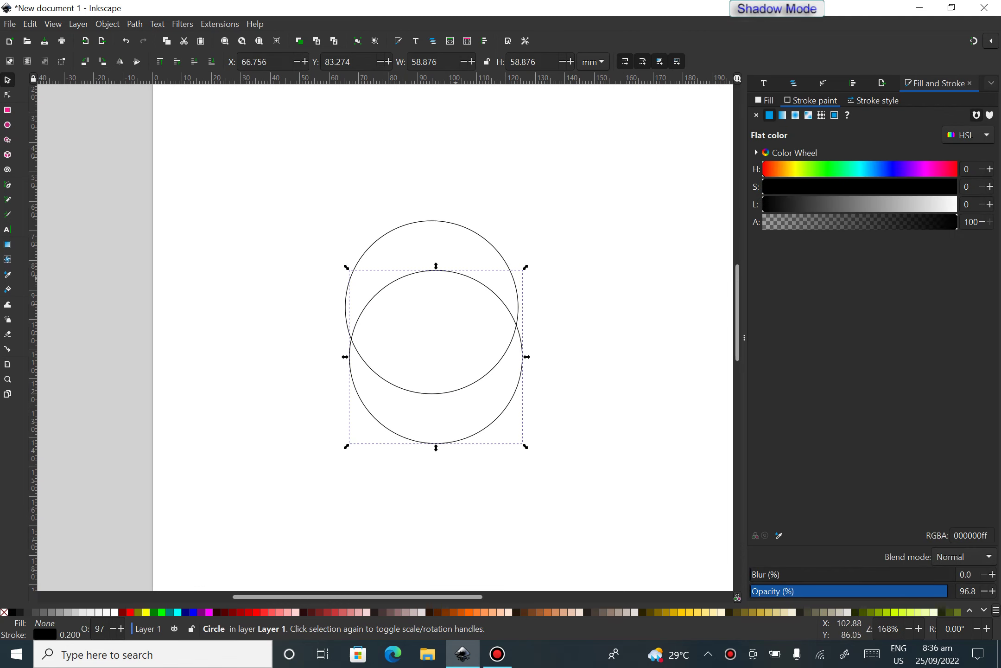
key("ctrl+z")
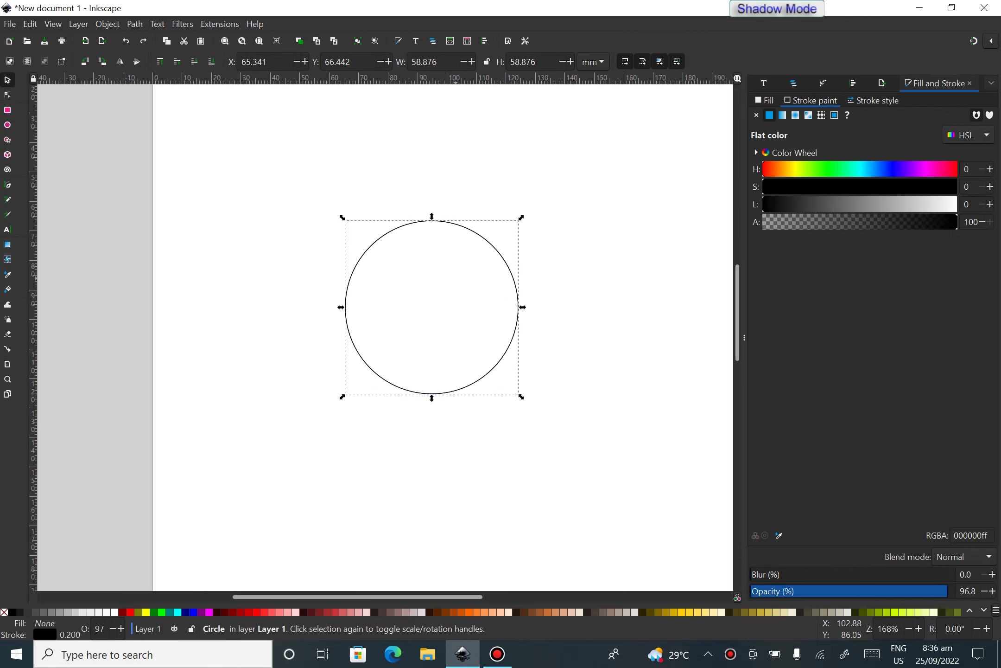
key("ctrl")
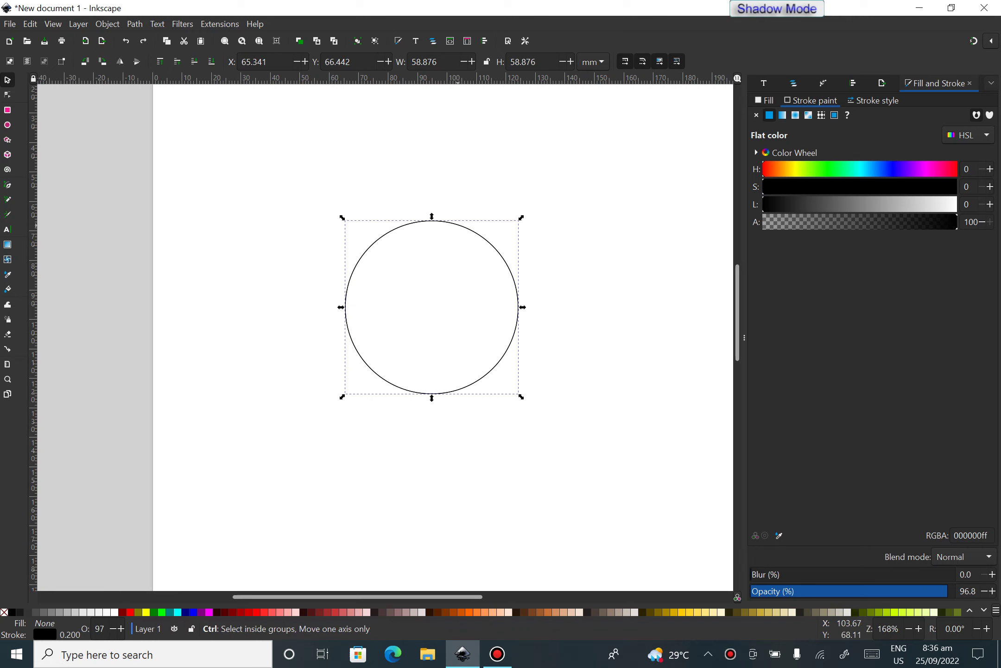
left_click(992, 41)
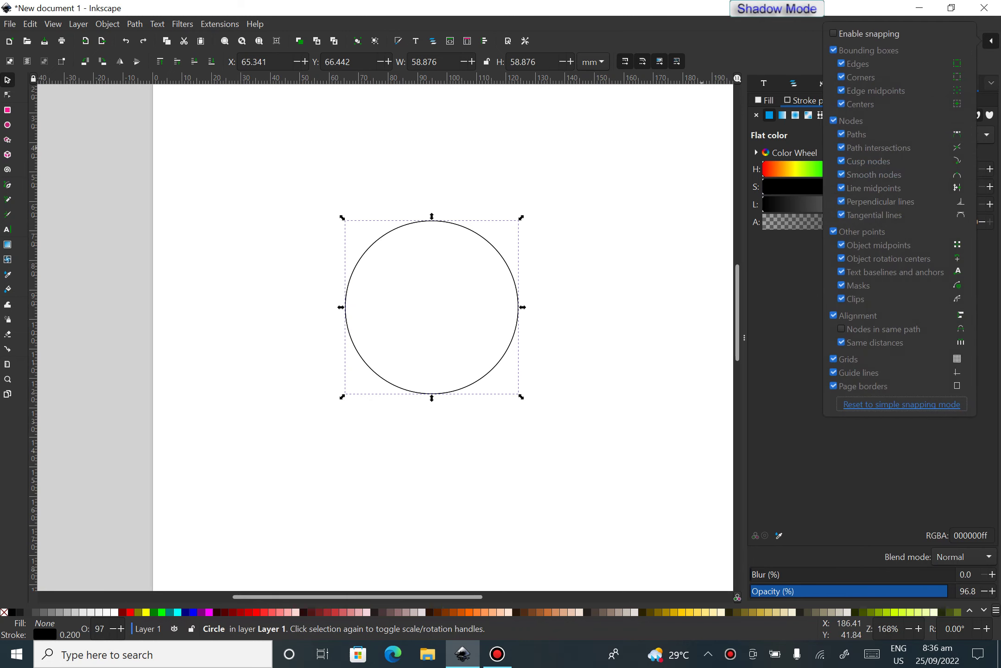
left_click(865, 34)
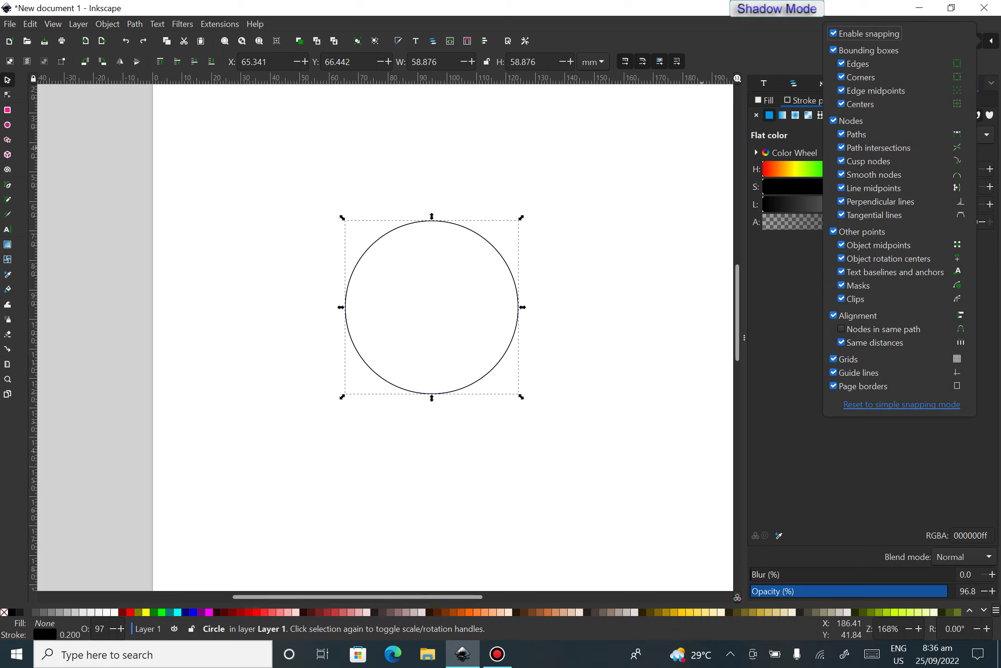
left_click(465, 230)
Place a duplicate circle with its top snapped to the original's centre, then group both.
left_click_drag(465, 230, 465, 316)
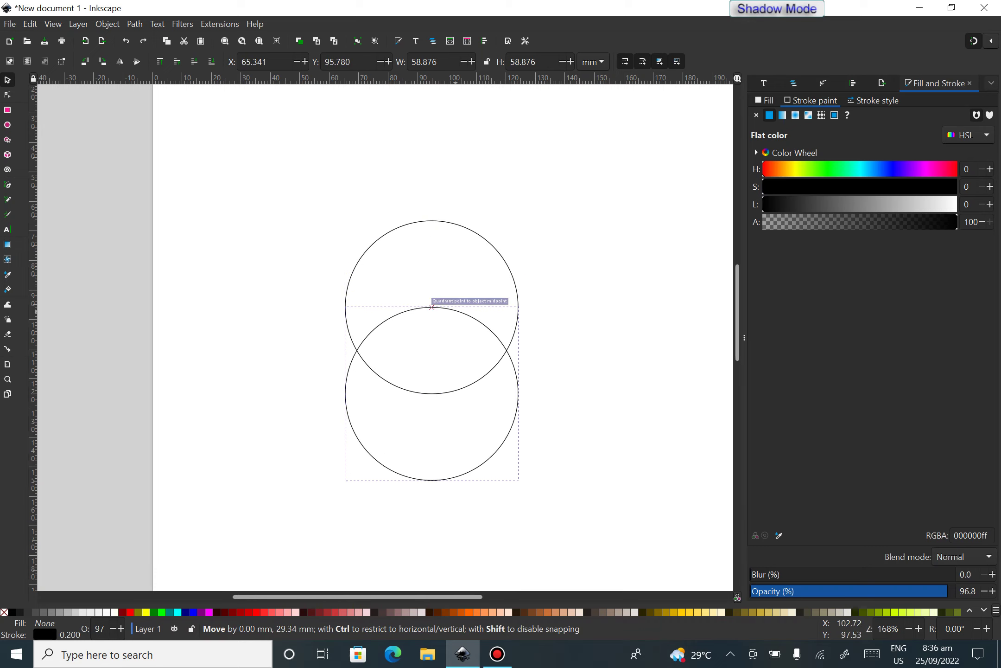
left_click_drag(432, 307, 432, 307)
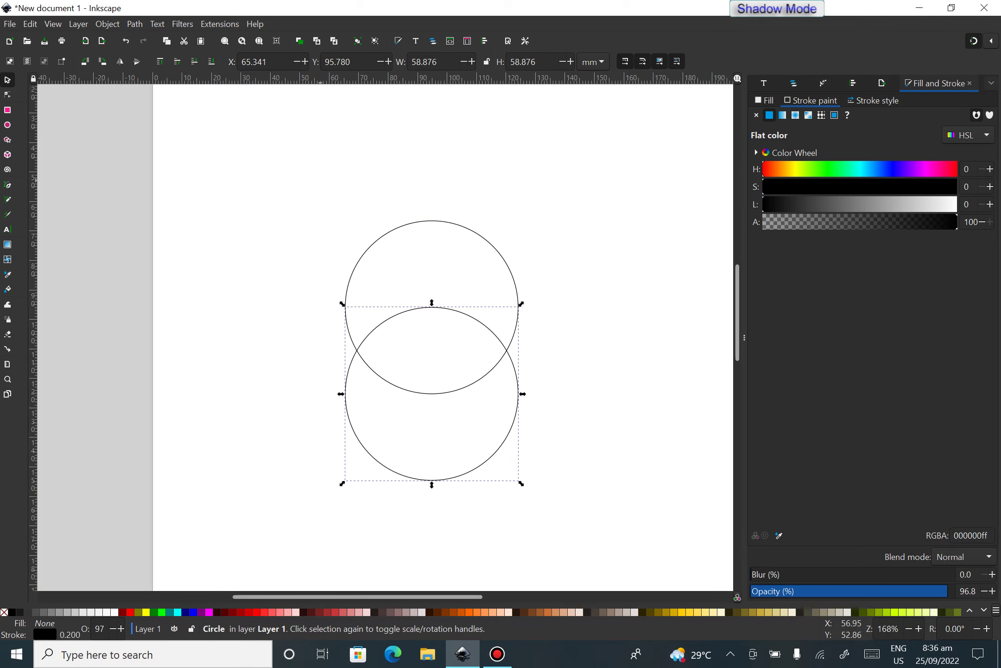
left_click_drag(319, 180, 585, 510)
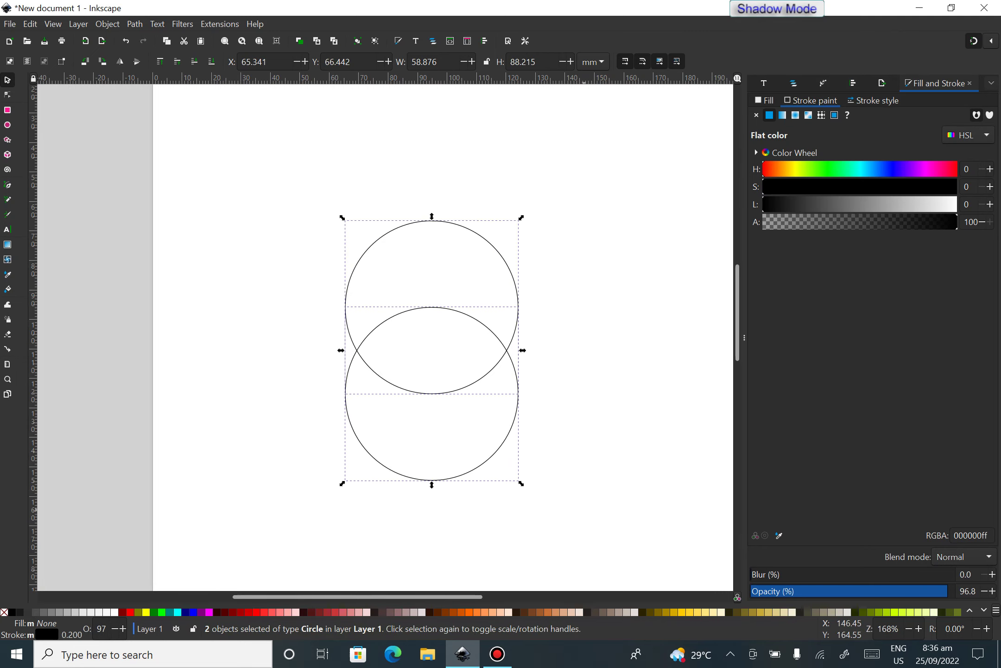
key("ctrl")
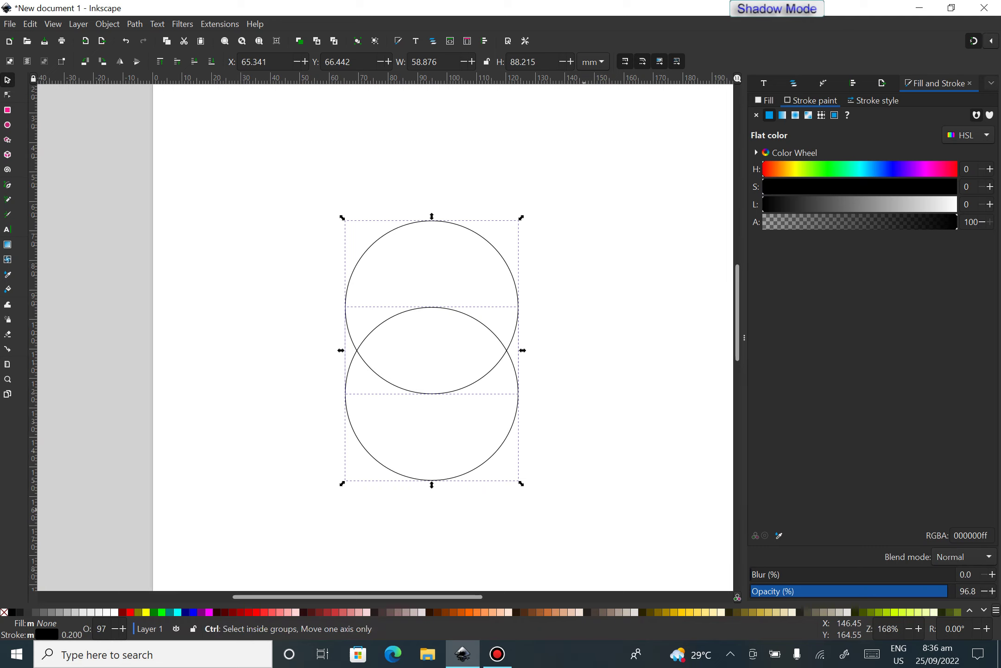
key("ctrl")
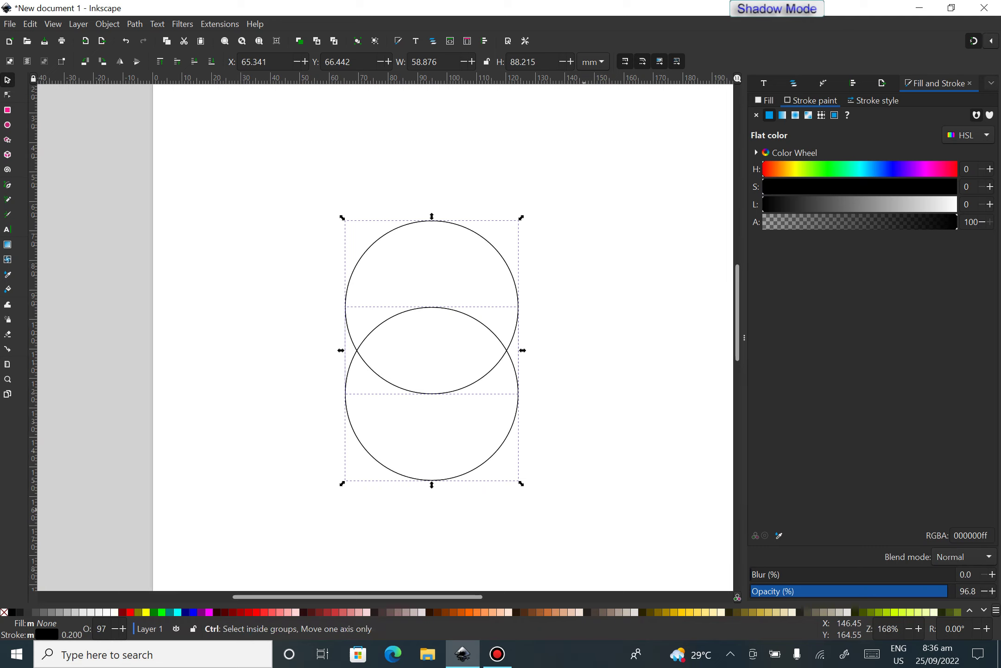
key("ctrl+g")
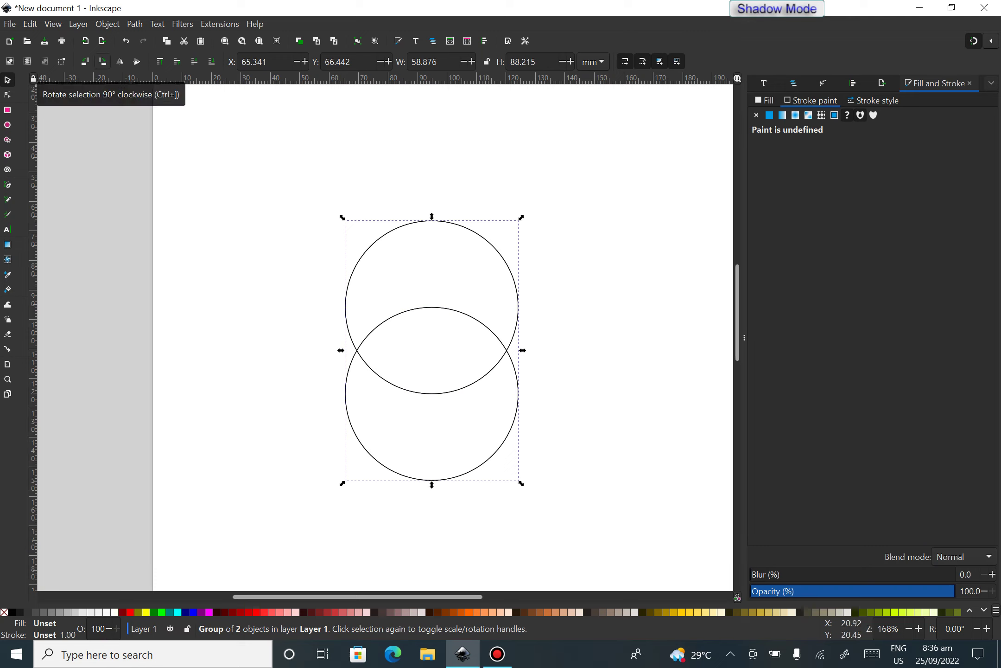
Add a 90° rotated copy of the circle pair, ungroup, and select all four circles.
key("ctrl+d")
left_click(103, 63)
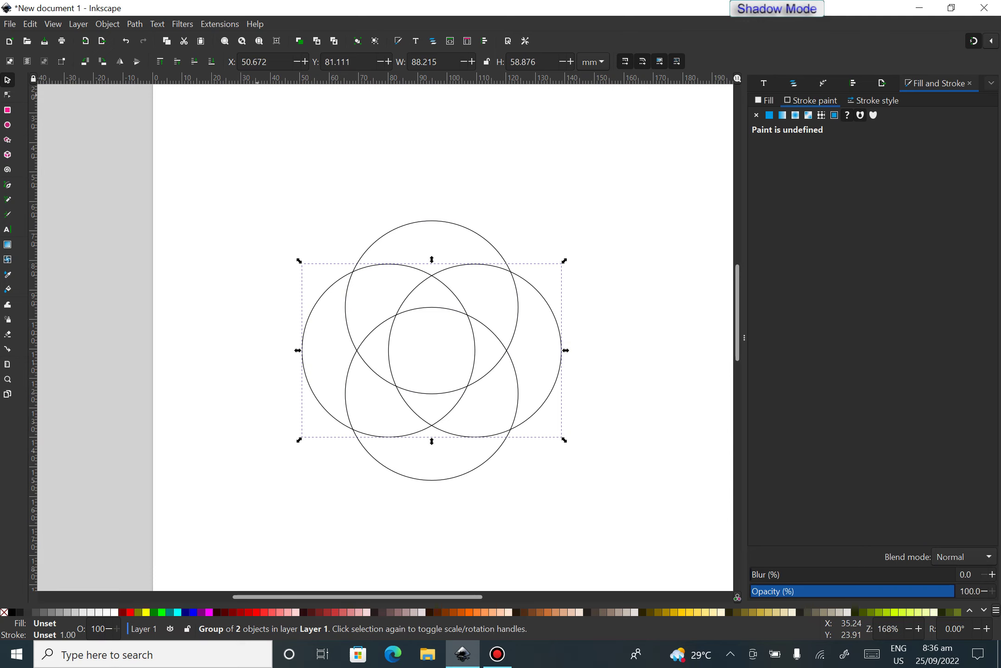
left_click(108, 23)
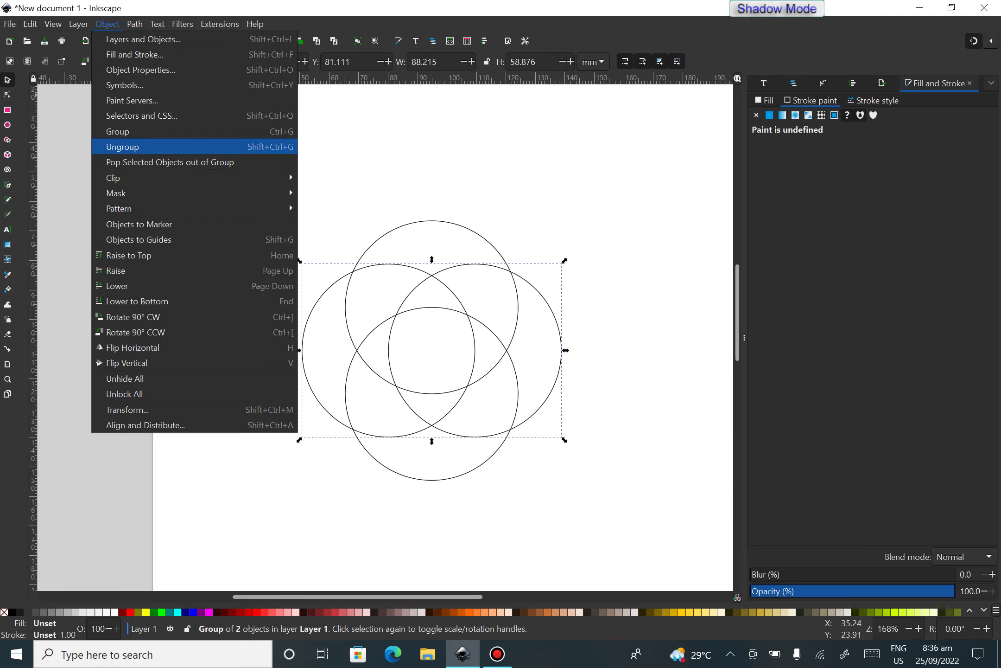
left_click(139, 146)
left_click(213, 151)
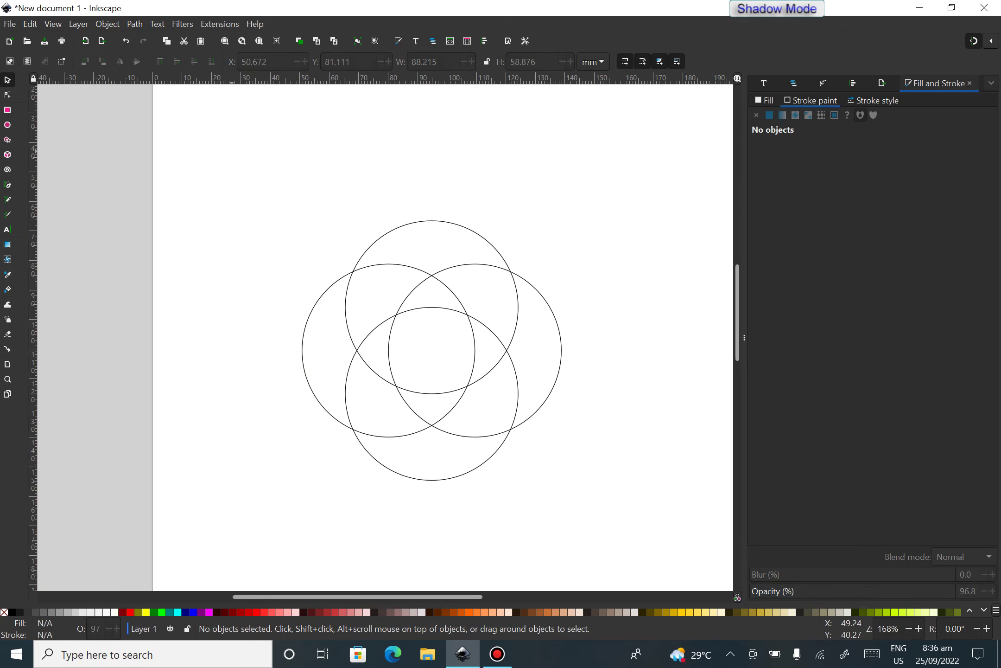
left_click_drag(213, 145, 651, 543)
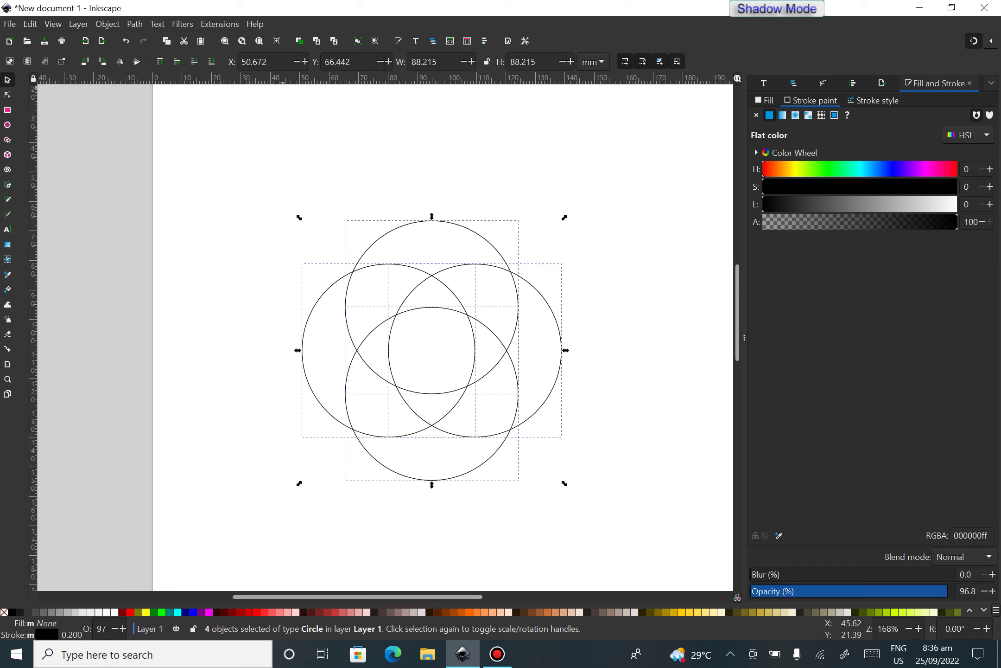
Convert the four circles to paths and combine them into one 16-node path.
left_click(135, 23)
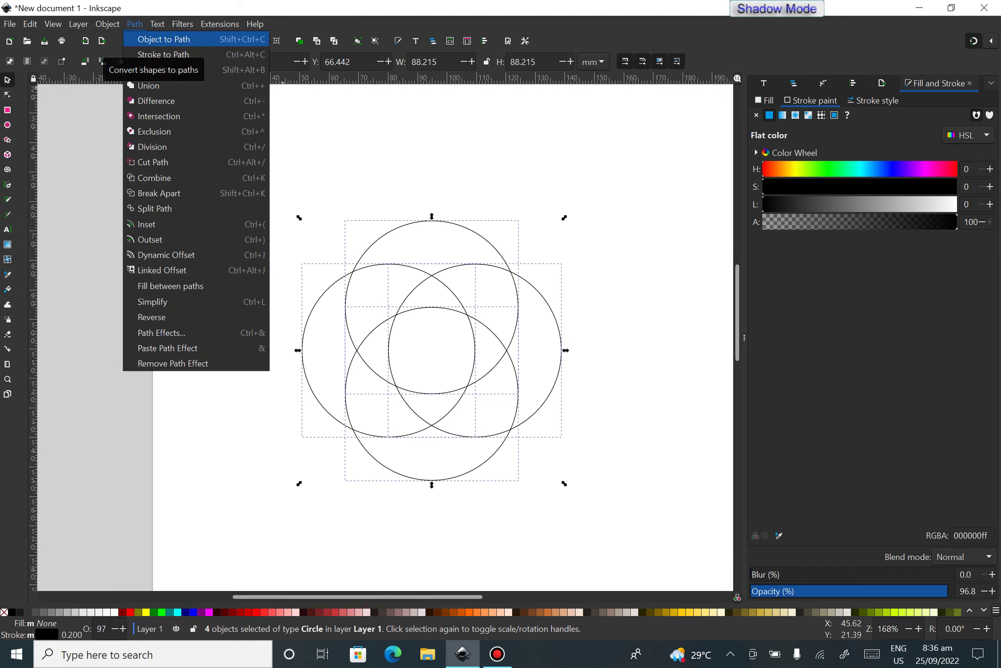
left_click(143, 41)
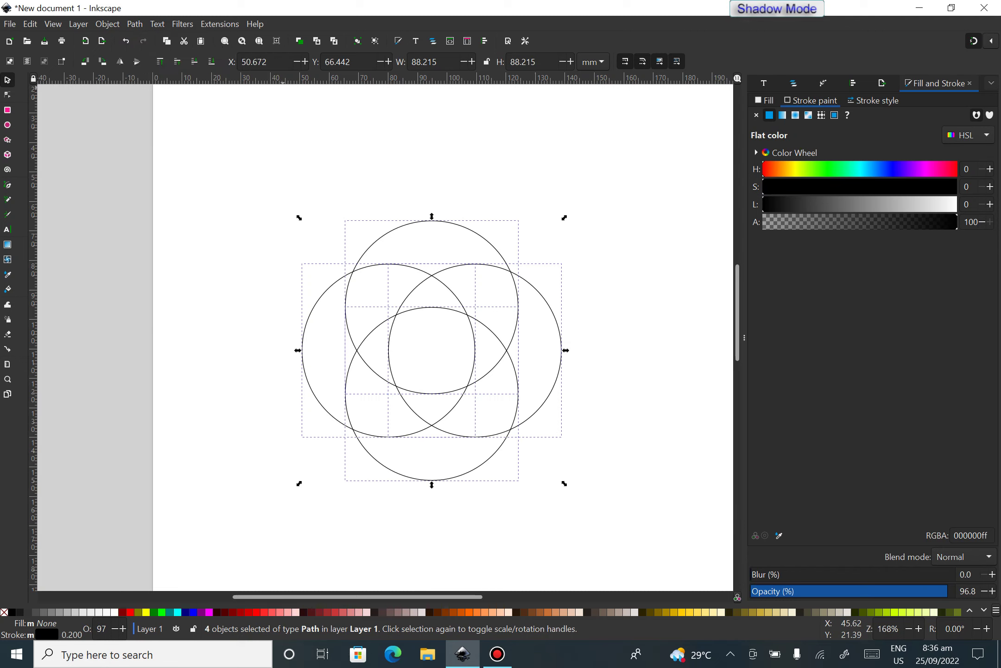
left_click(135, 24)
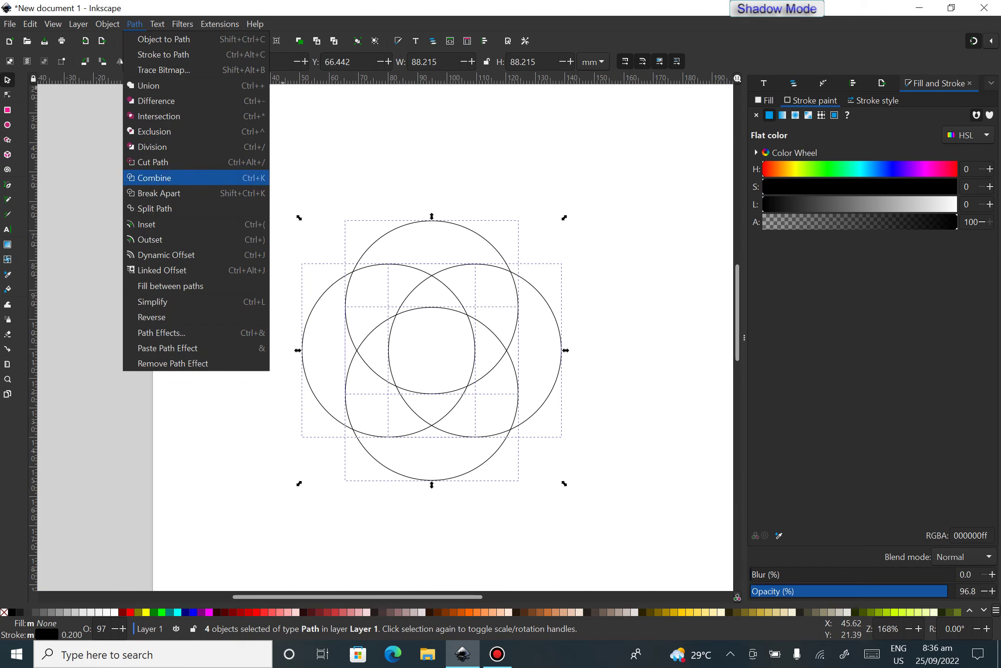
left_click(155, 178)
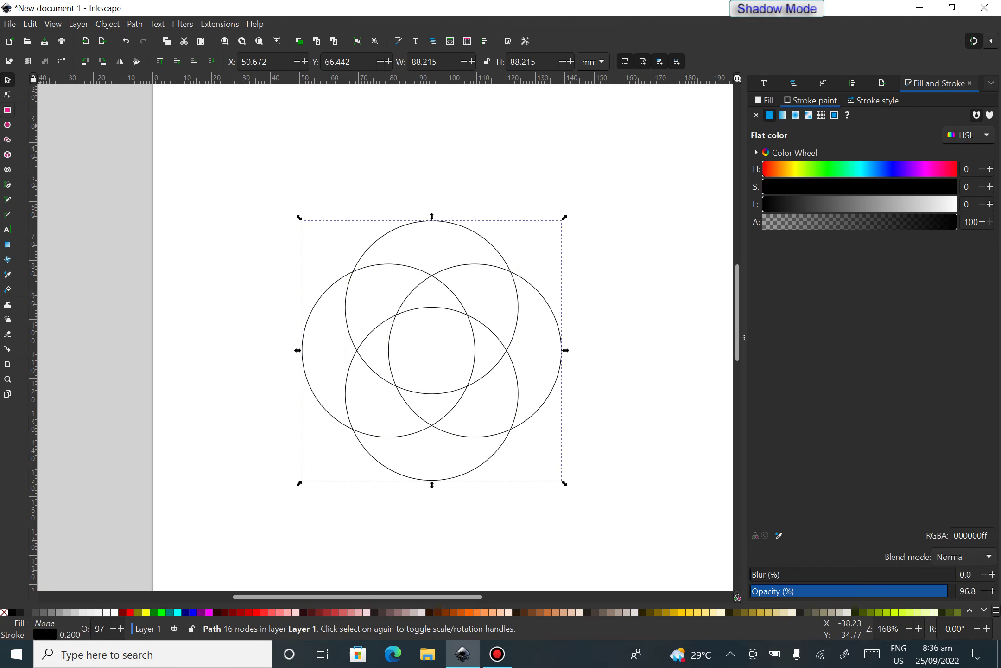
left_click(7, 110)
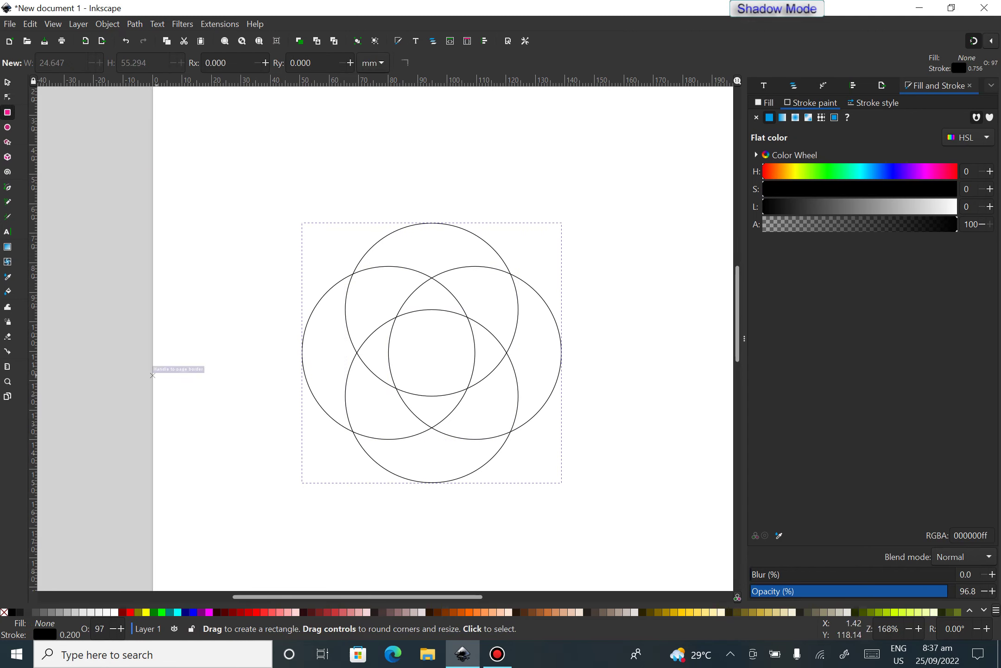
Draw a roughly 140 × 114 mm rectangle enclosing the four circles with a dark red fill.
key("shift+alt+d")
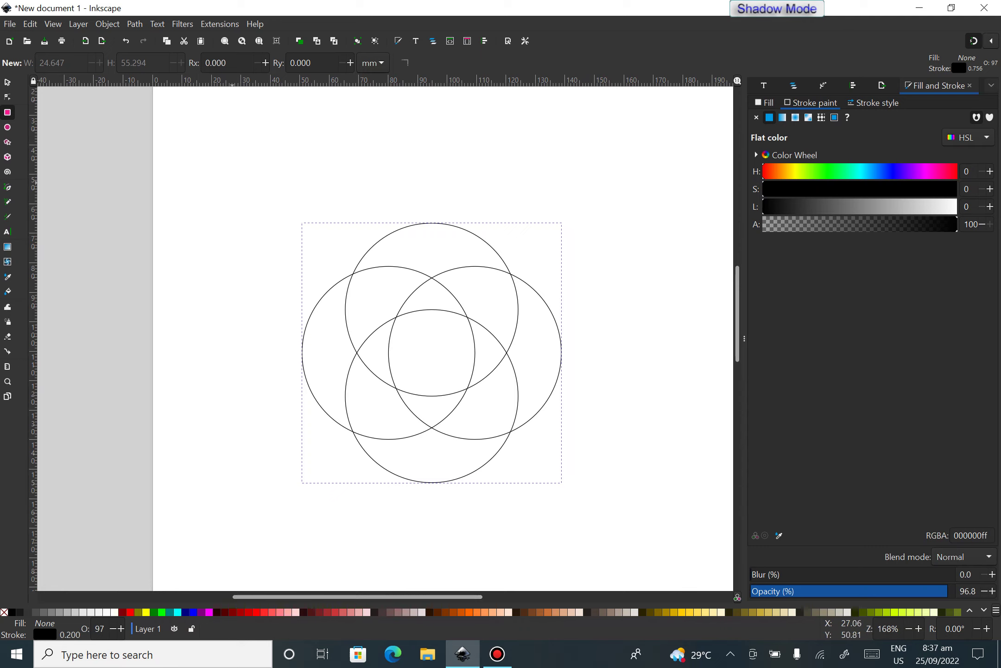
left_click_drag(232, 177, 646, 513)
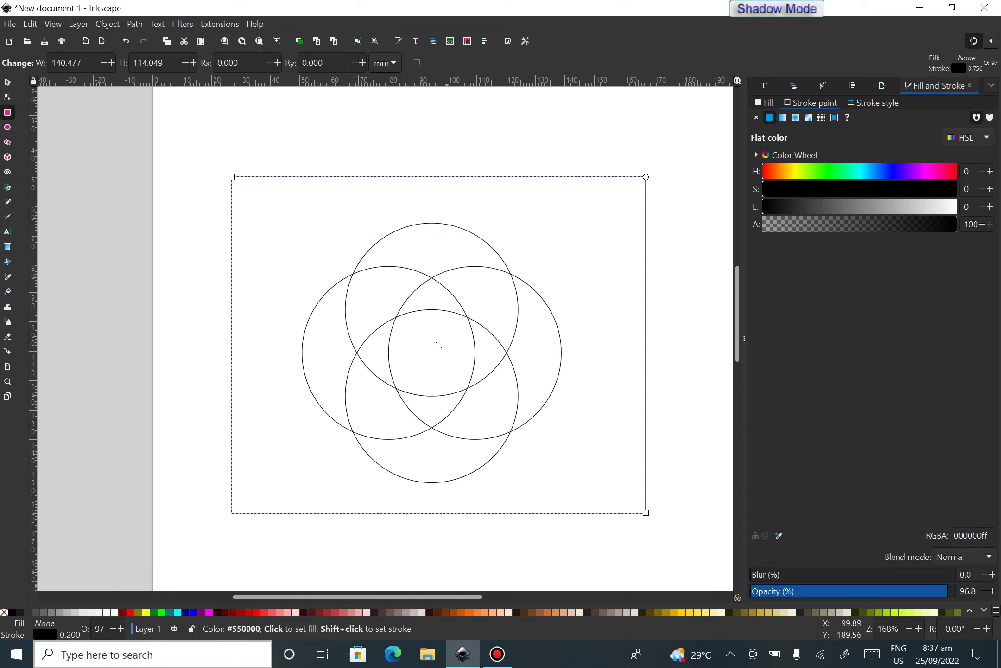
left_click(225, 612)
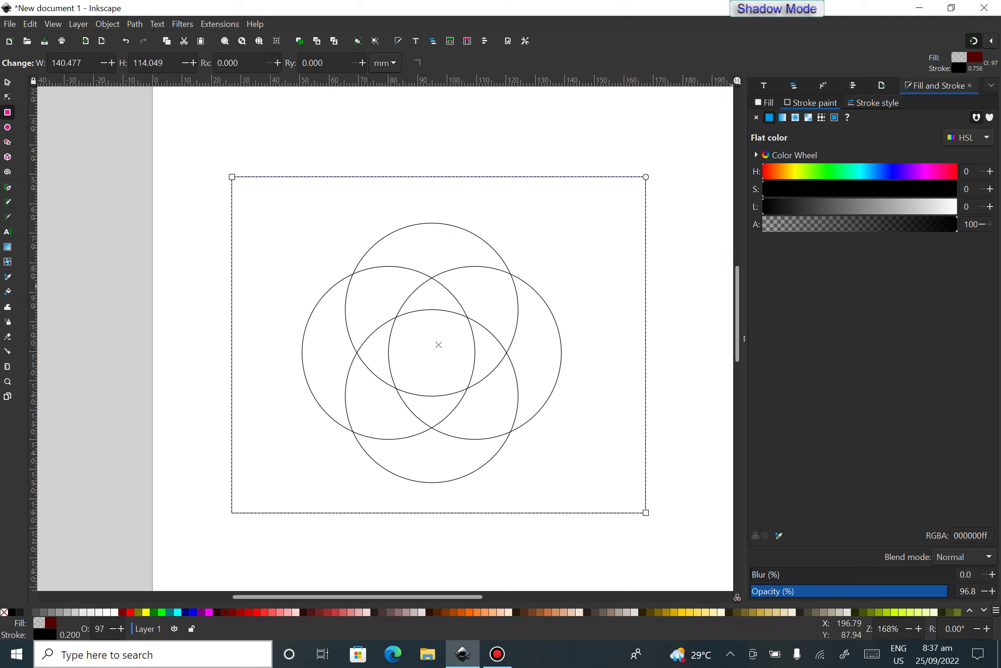
Give the rectangle a solid #AA0000 red fill and lower it behind the circles.
left_click(835, 118)
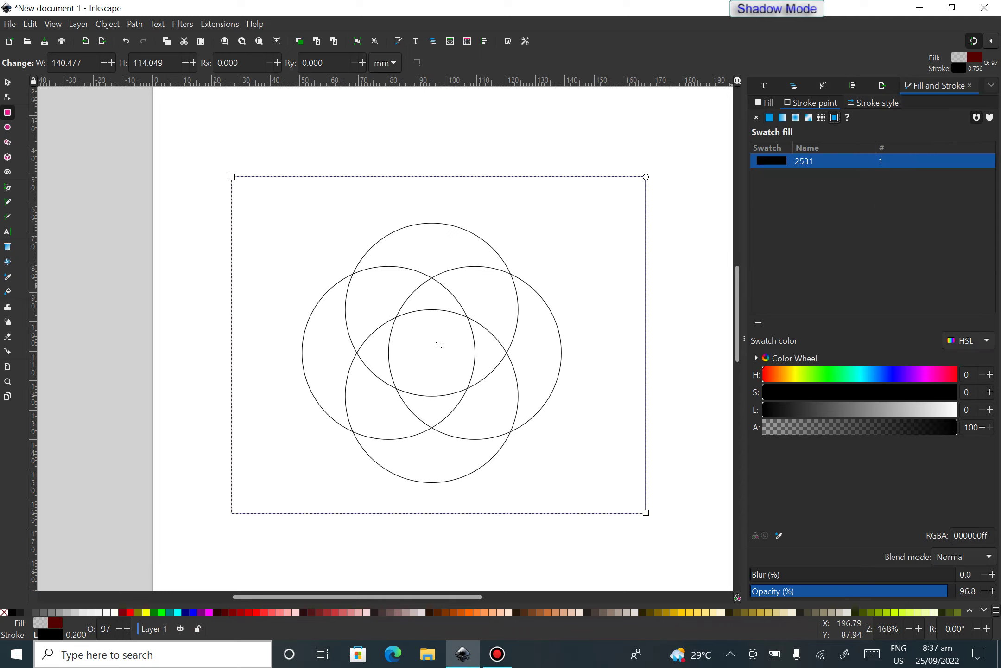
left_click(938, 374)
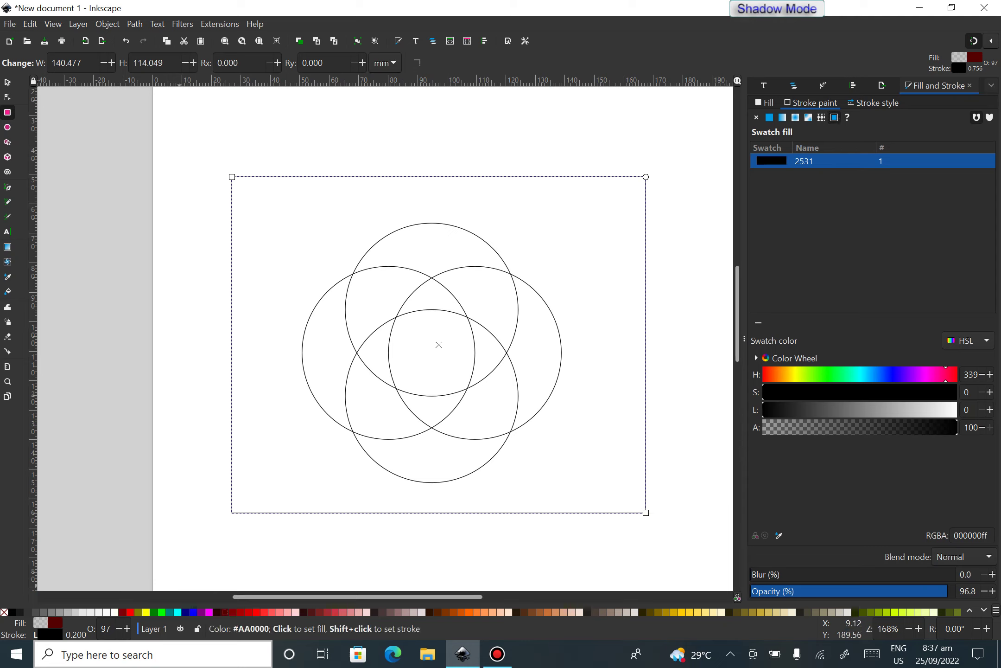
left_click(241, 612)
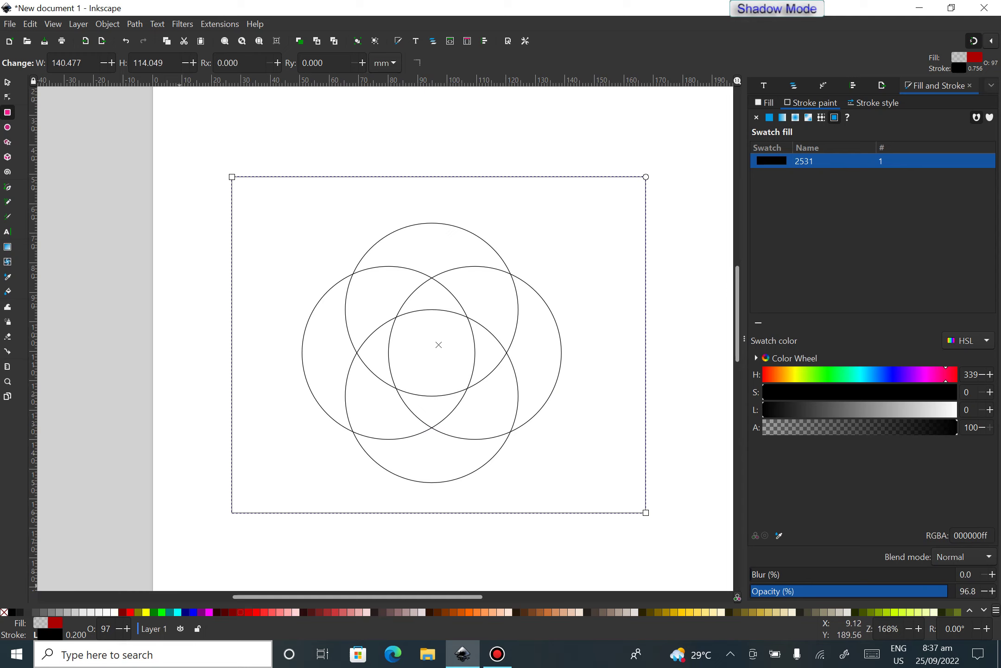
right_click(49, 622)
left_click(79, 442)
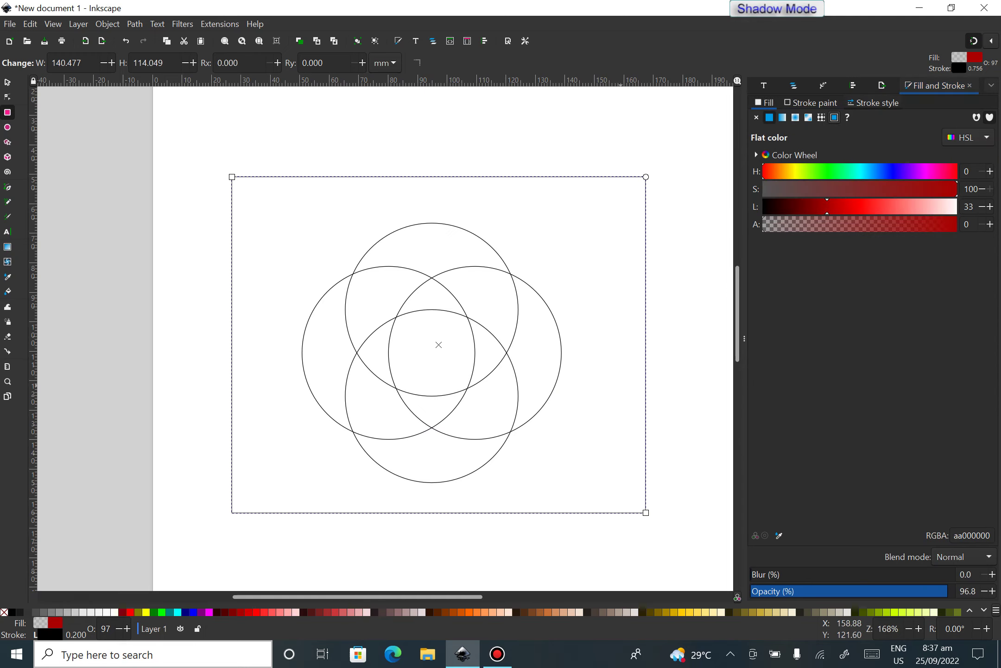
left_click(834, 117)
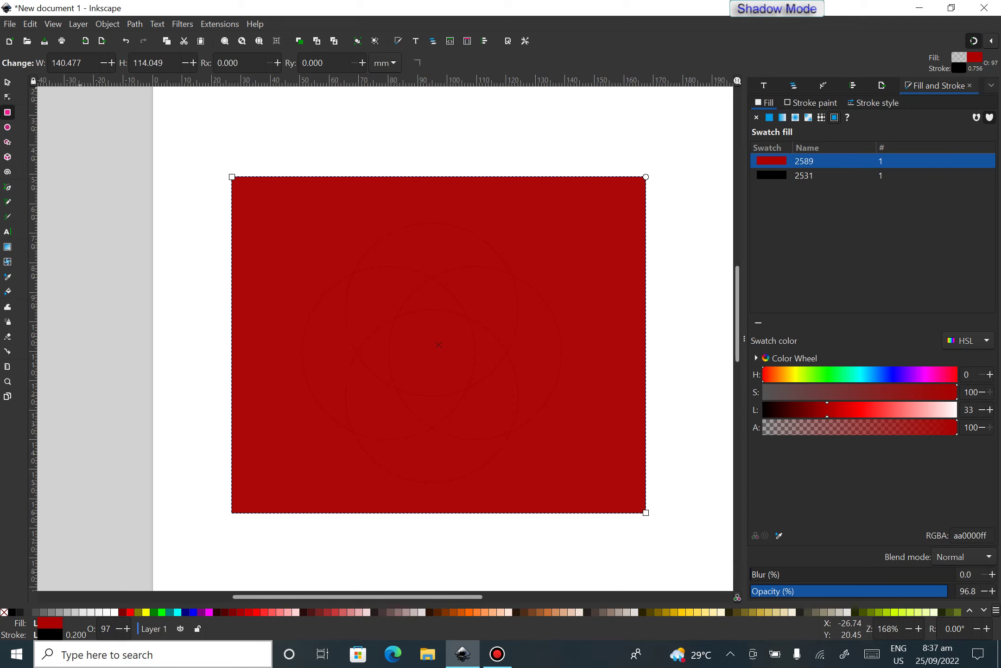
left_click(7, 82)
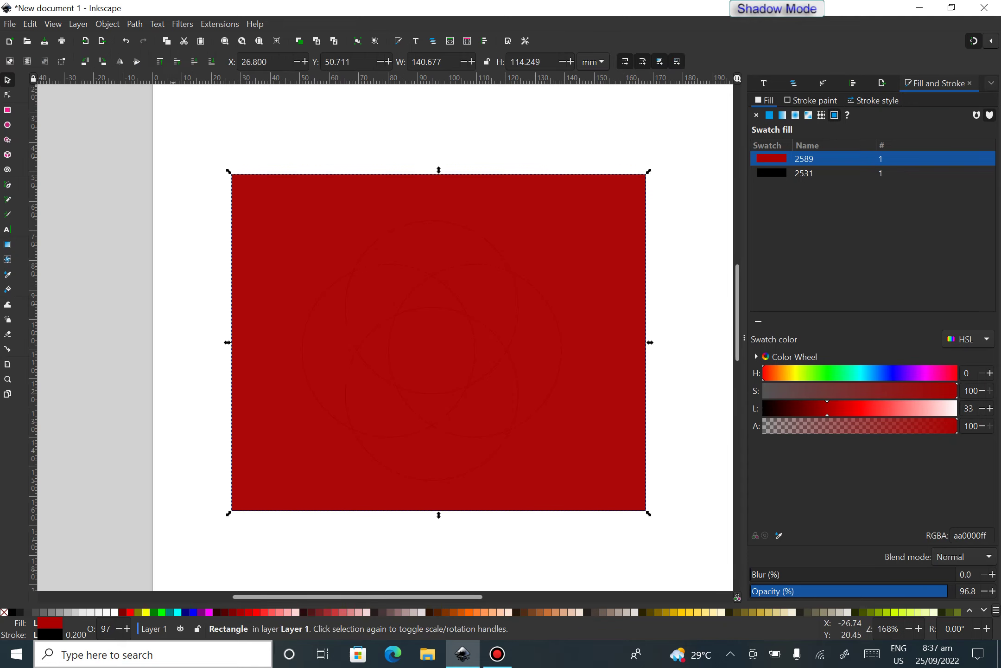
left_click(212, 62)
Divide the red rectangle by the circle outlines and delete the outer leftover piece.
key("Escape")
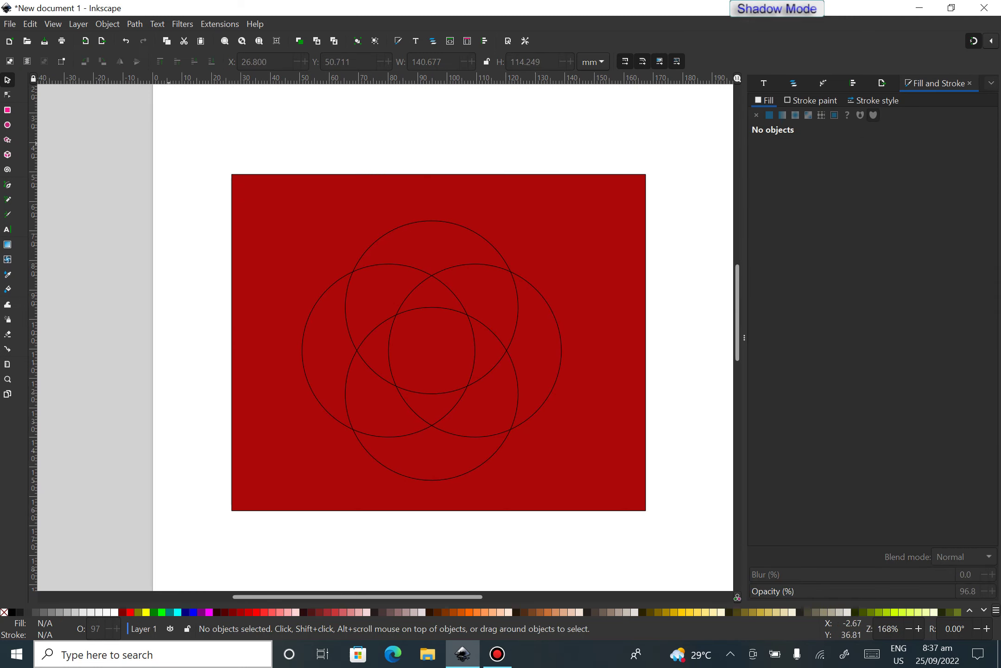
left_click_drag(189, 136, 689, 554)
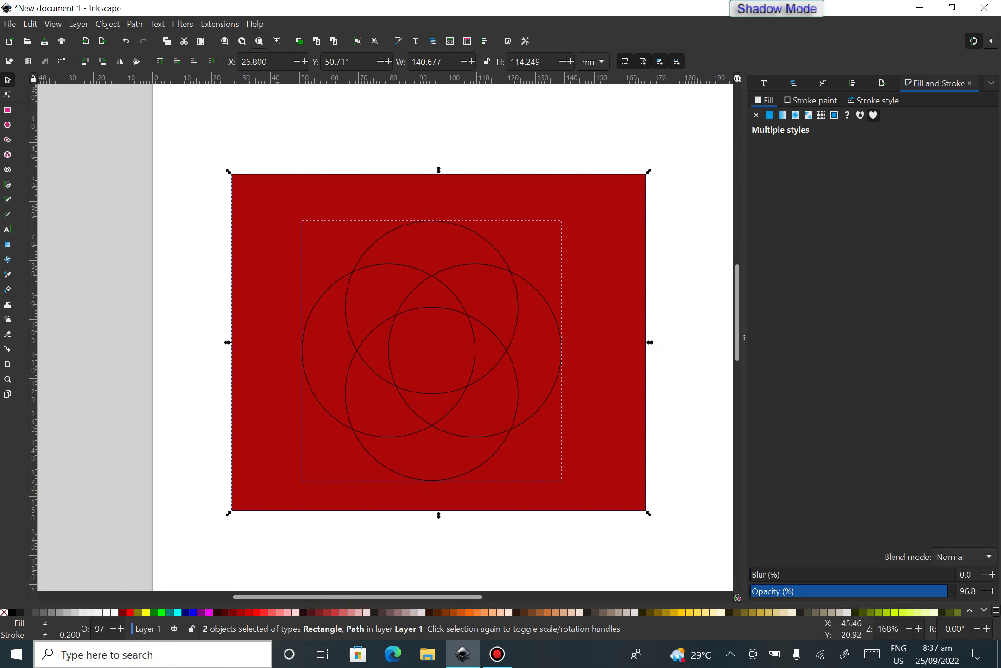
left_click(134, 23)
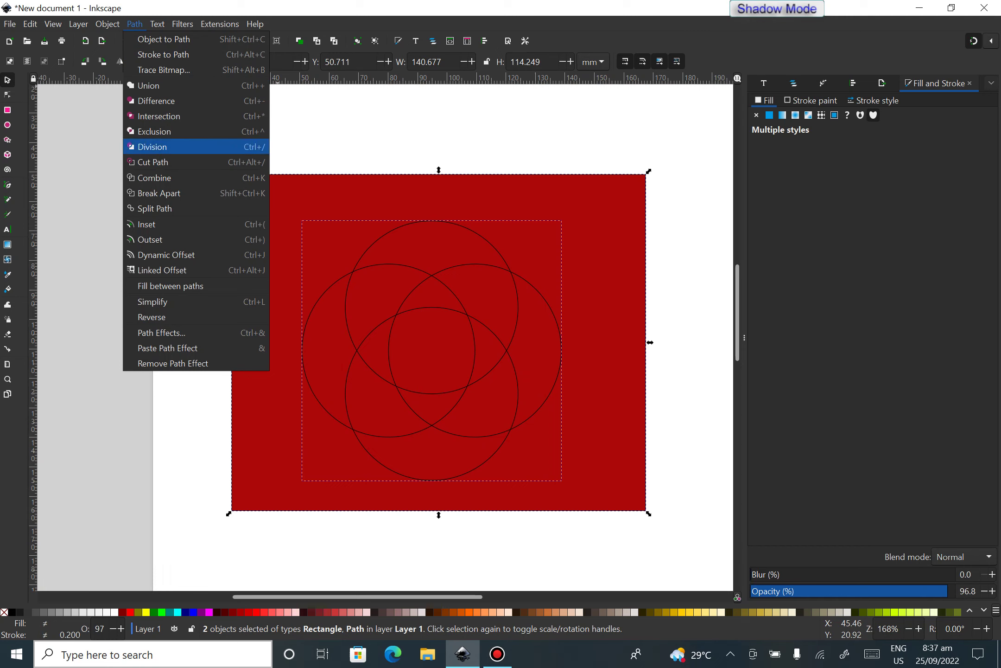
left_click(153, 147)
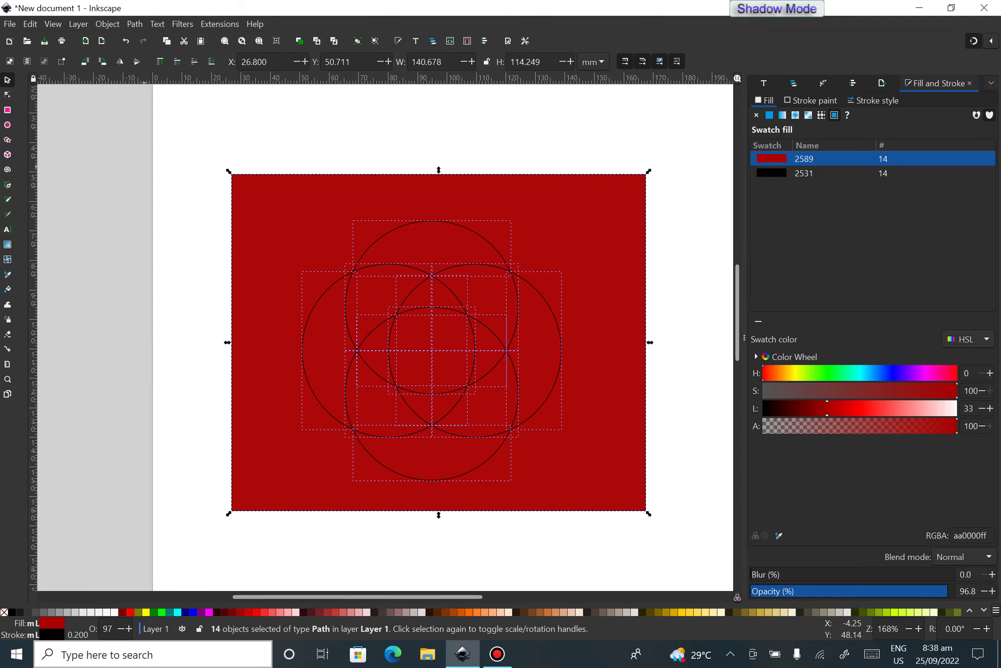
key("Escape")
left_click(282, 207)
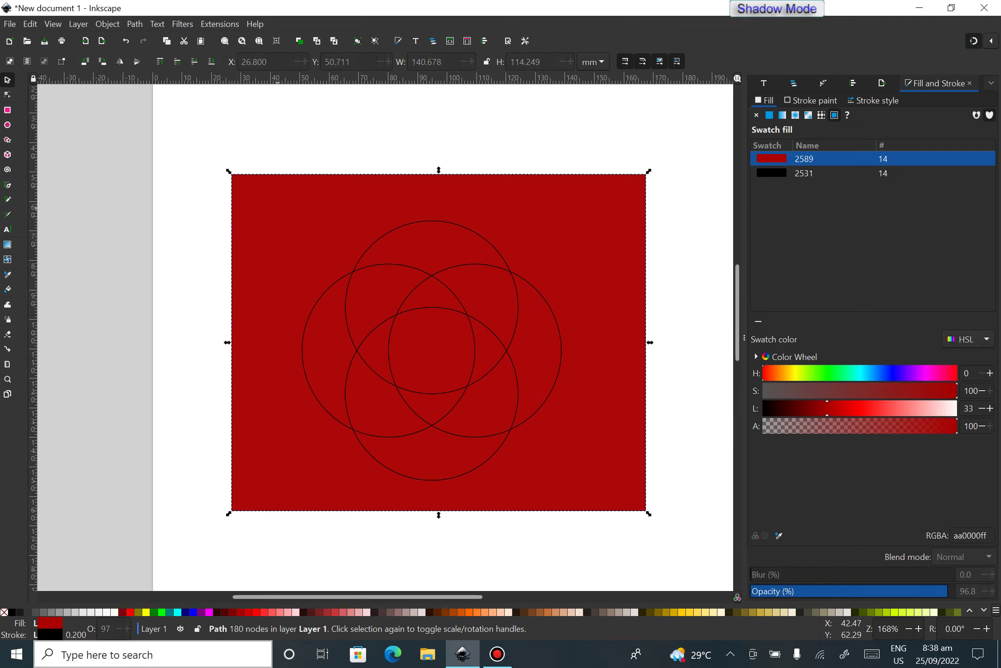
key("Delete")
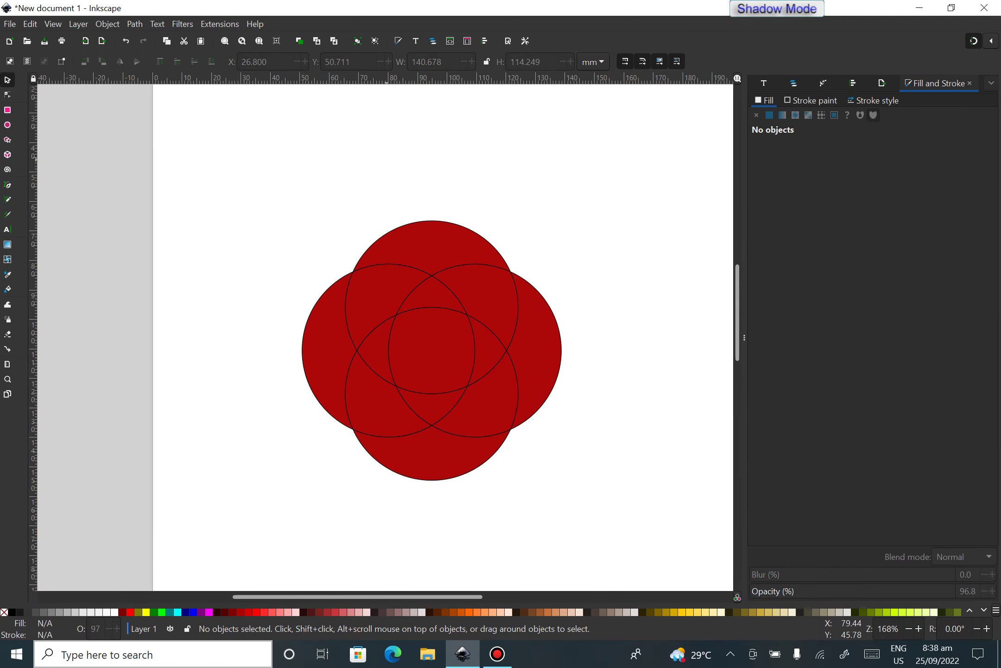
Delete the centre piece for a hollow middle and union three top pieces into one crescent.
left_click(430, 340)
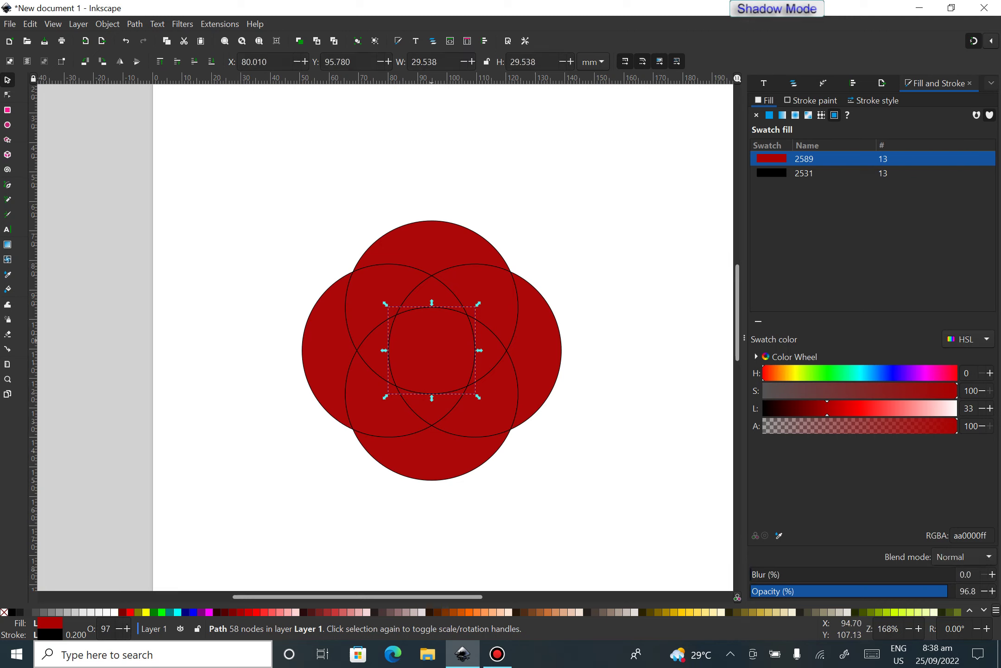
key("Delete")
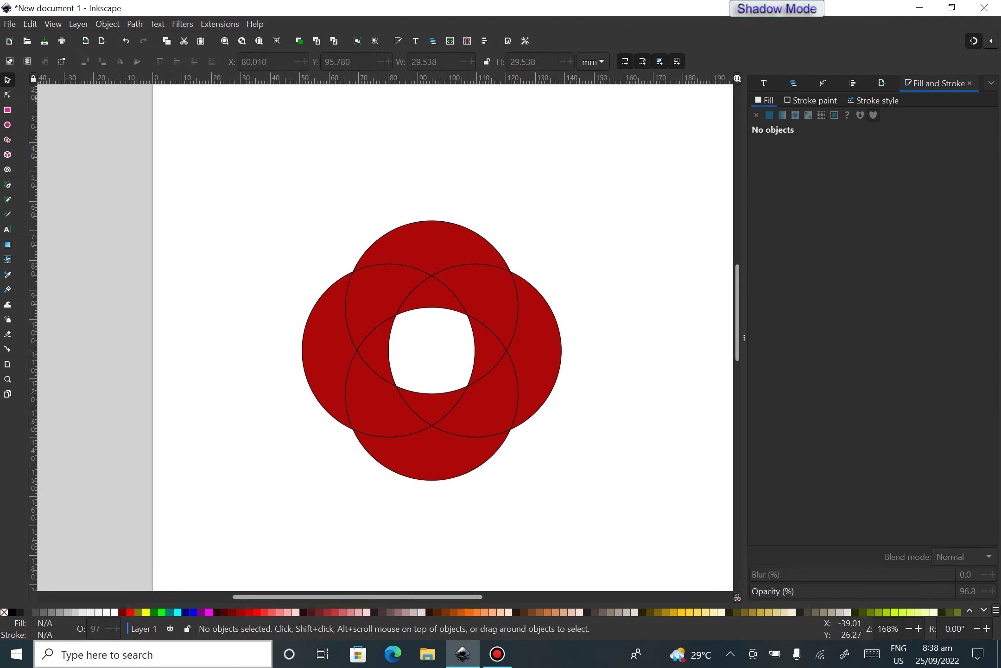
key("alt")
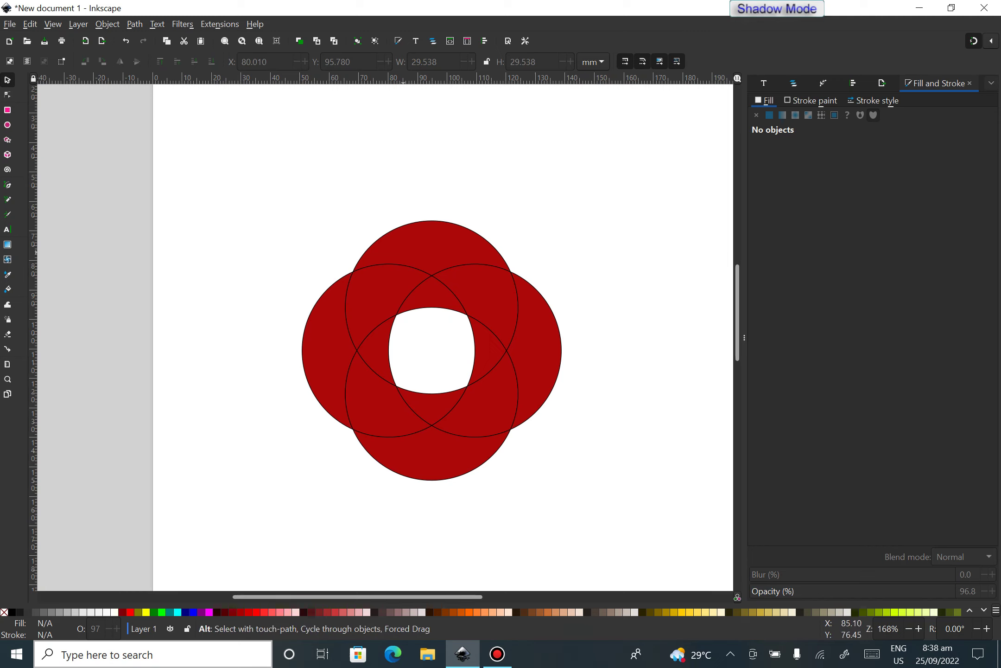
left_click_drag(455, 257, 491, 349)
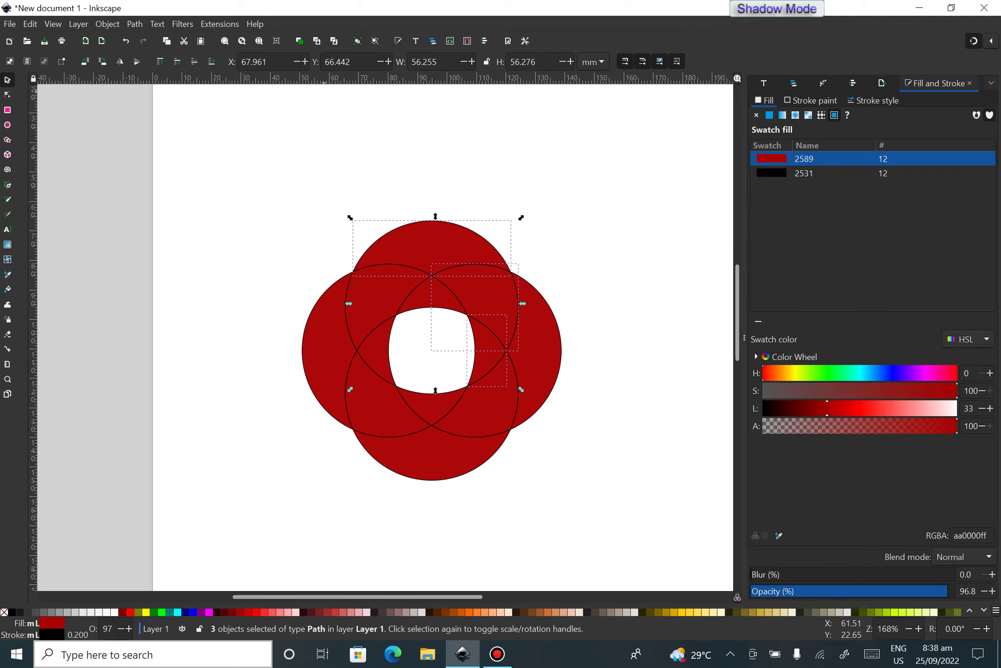
key("alt+p")
key("Down")
key("Down")
key("Down")
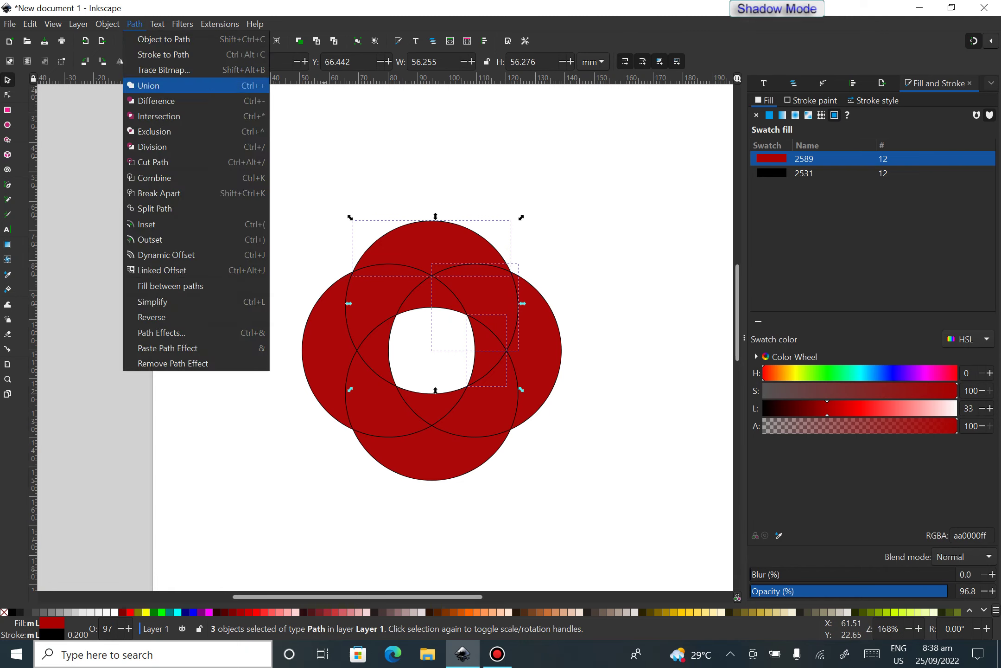
key("Return")
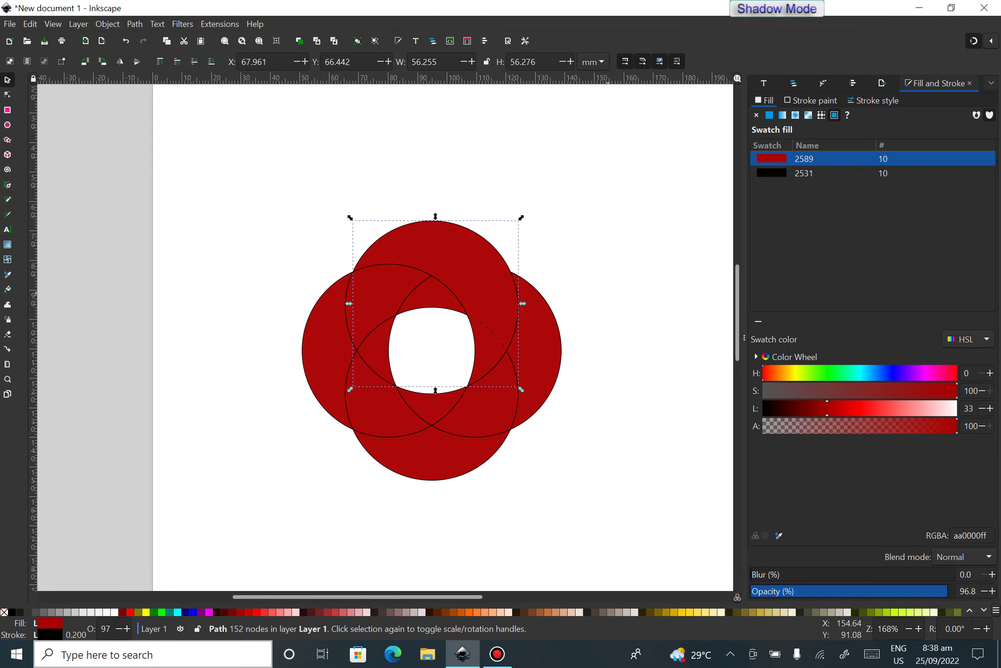
key("Escape")
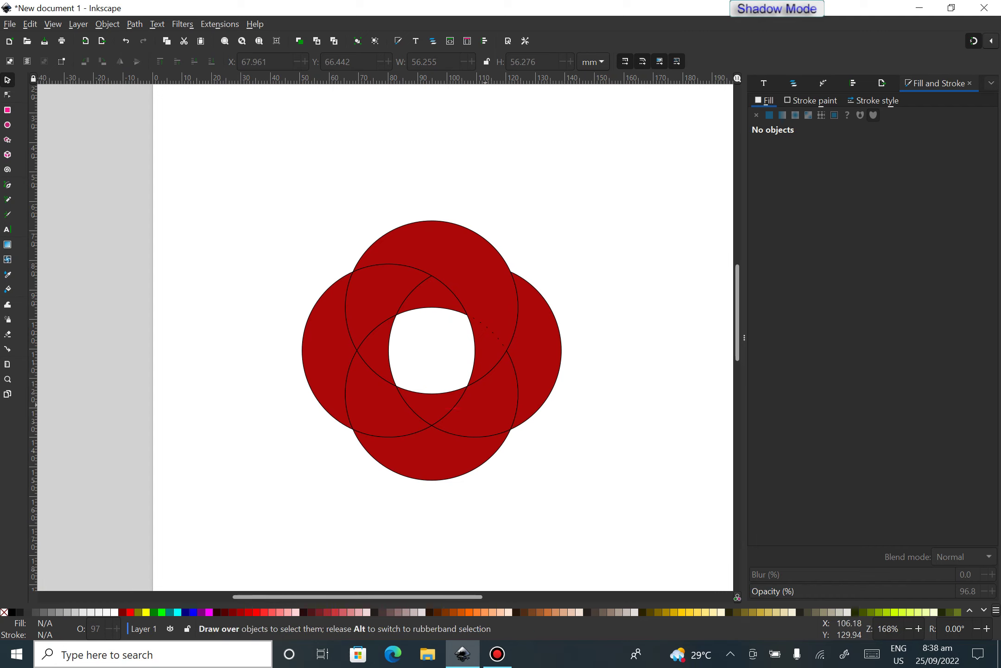
Union the lower-right crescent pieces into one path and fill it lime green.
left_click_drag(487, 408, 541, 392)
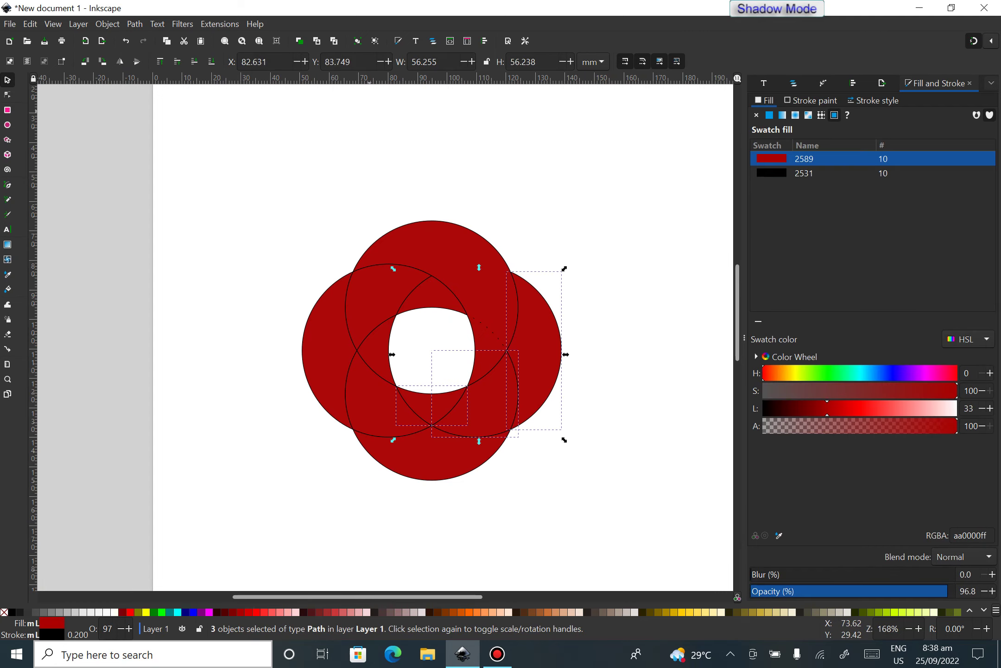
key("alt+p")
key("u")
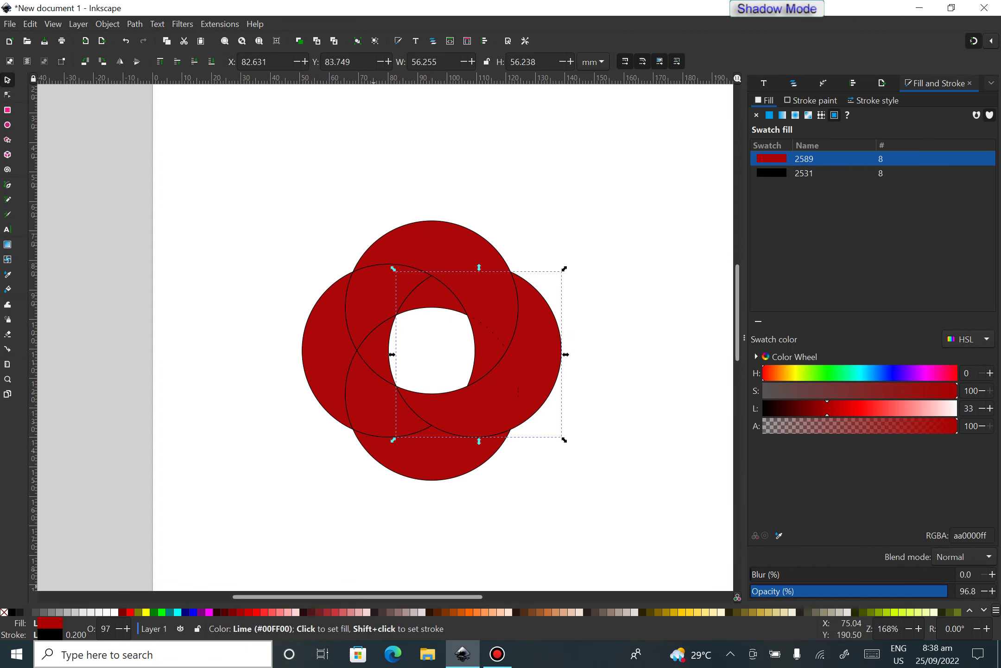
left_click(162, 612)
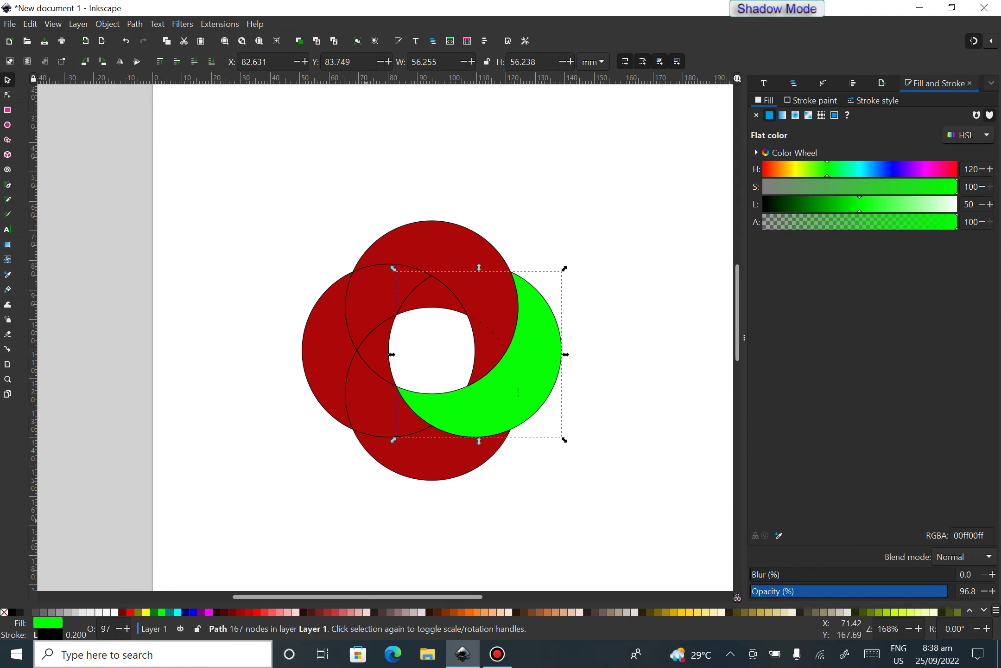
key("Escape")
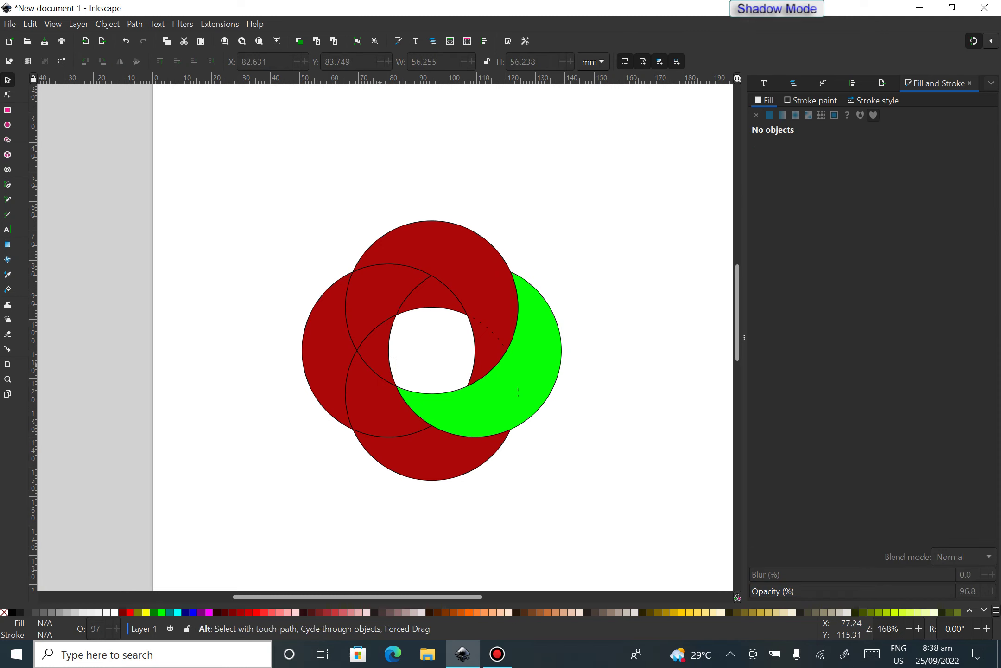
mouse_move(378, 358)
left_mouse_down()
mouse_move(398, 438)
mouse_move(428, 454)
left_mouse_up()
Union the three lower-left pieces into one crescent and fill it blue.
left_click(134, 23)
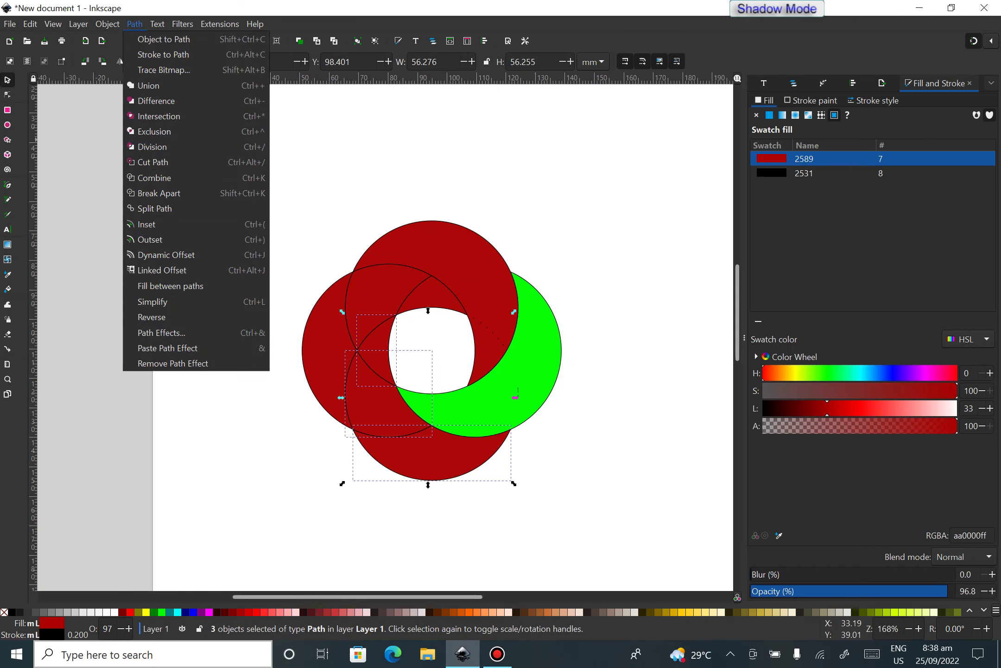
left_click(134, 24)
key("ctrl+plus")
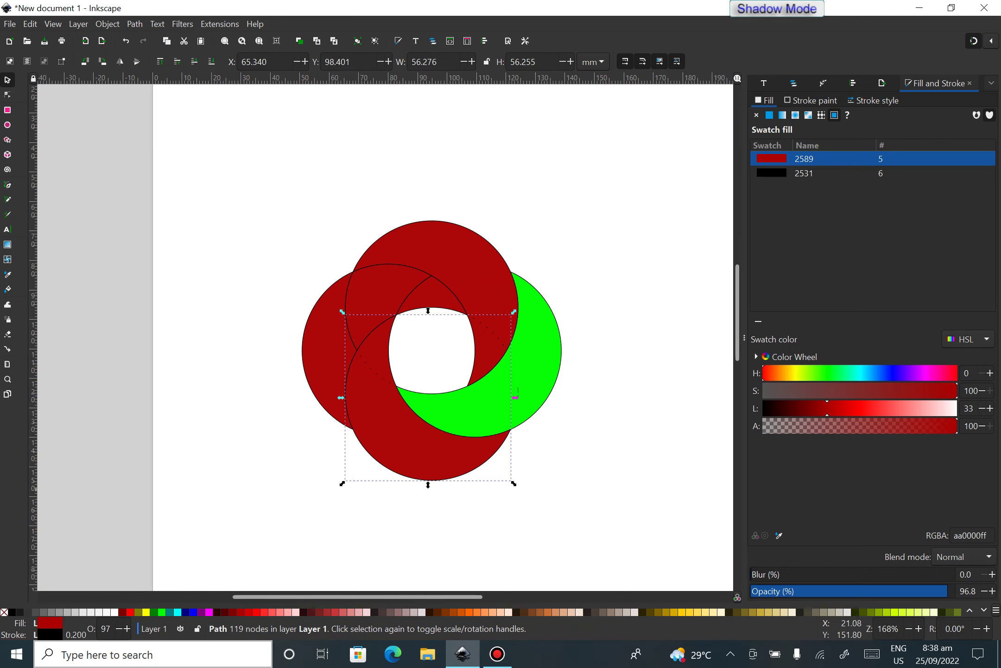
left_click(194, 612)
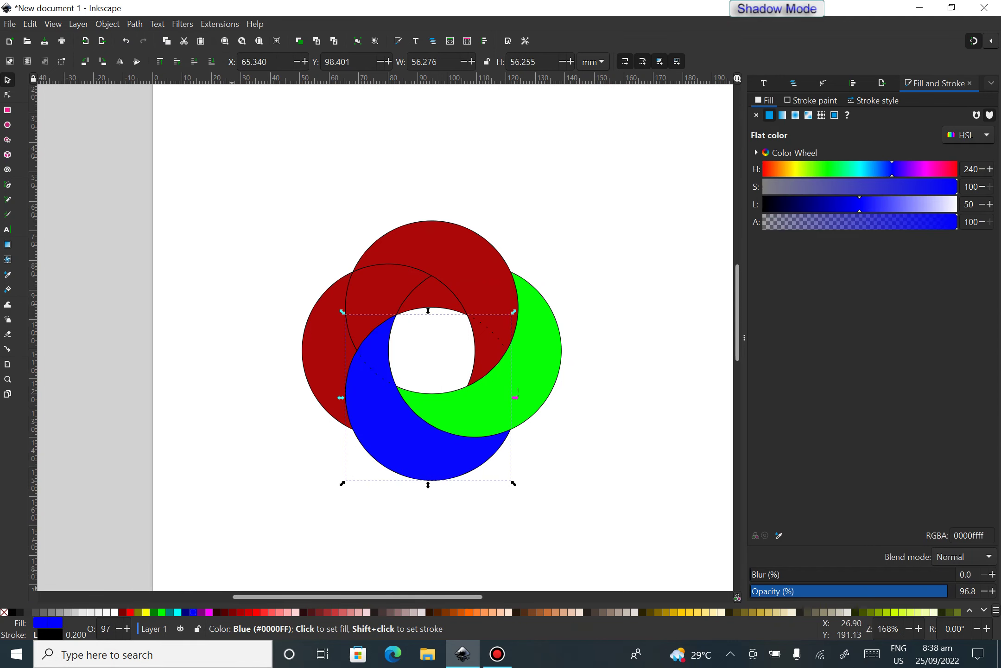
left_click(241, 359)
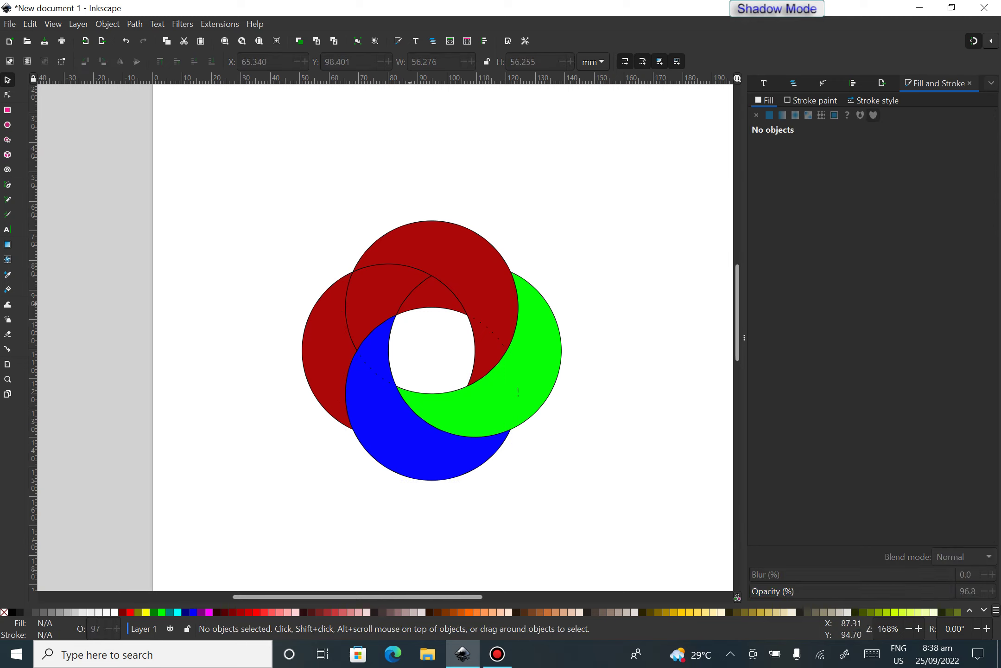
Alt-drag across the left pieces, union them into a crescent, and fill it yellow.
key("alt")
mouse_move(427, 293)
left_mouse_down()
mouse_move(368, 302)
mouse_move(334, 326)
left_mouse_up()
key("alt+p")
key("Escape")
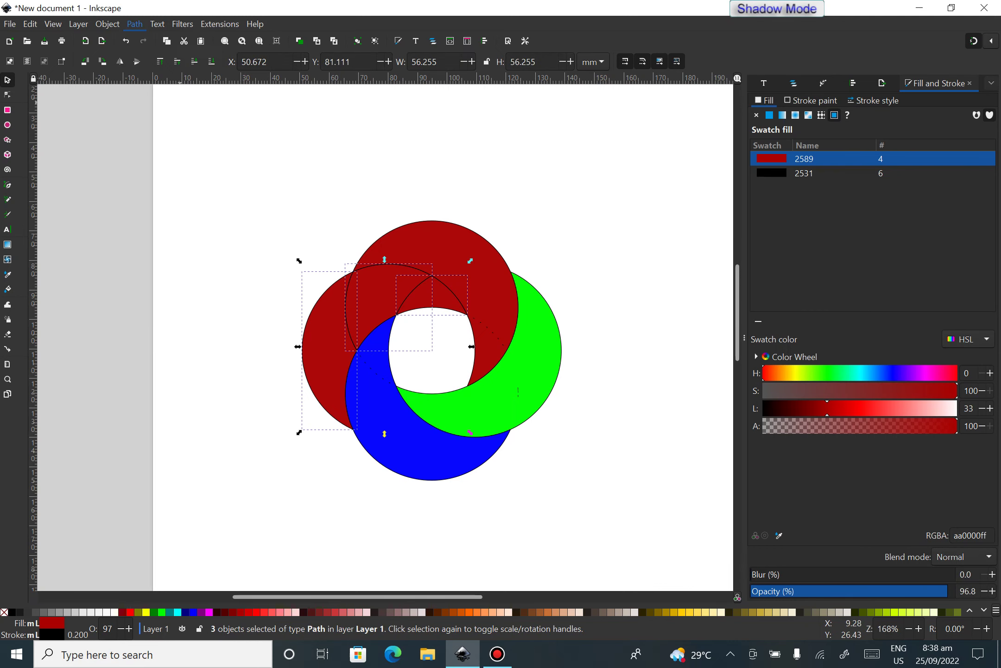
key("ctrl+plus")
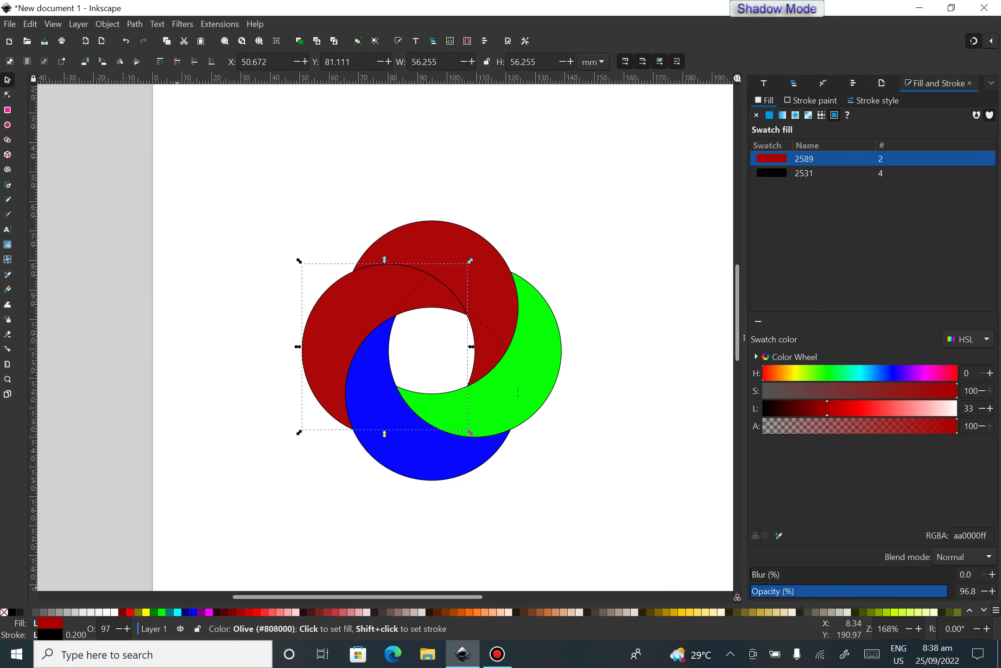
left_click(147, 612)
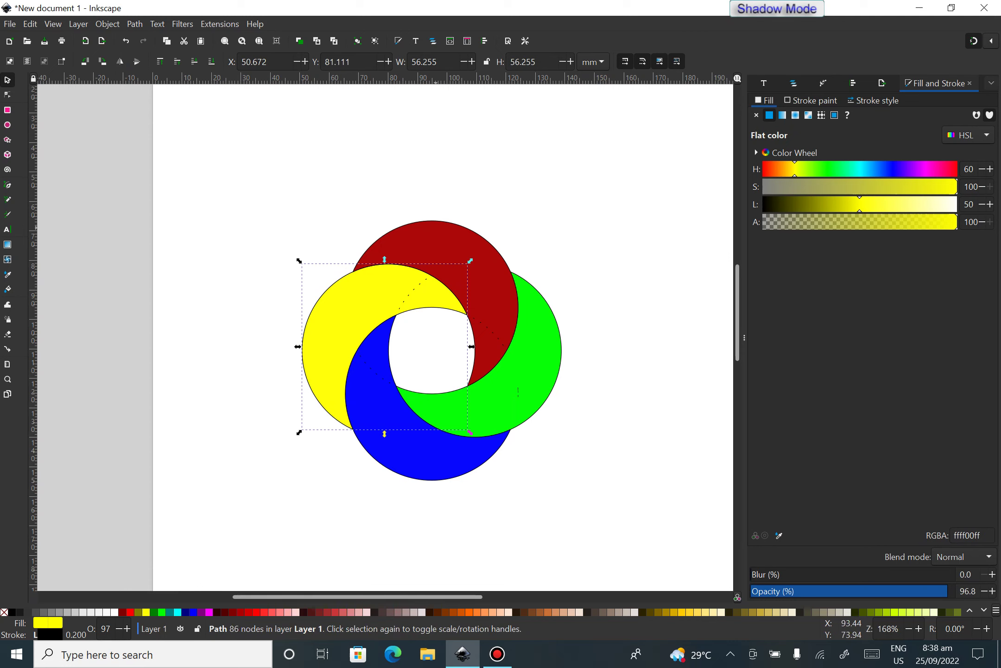
key("Escape")
Recolour the dark red top crescent bright red, then select all four crescents.
left_click(493, 326)
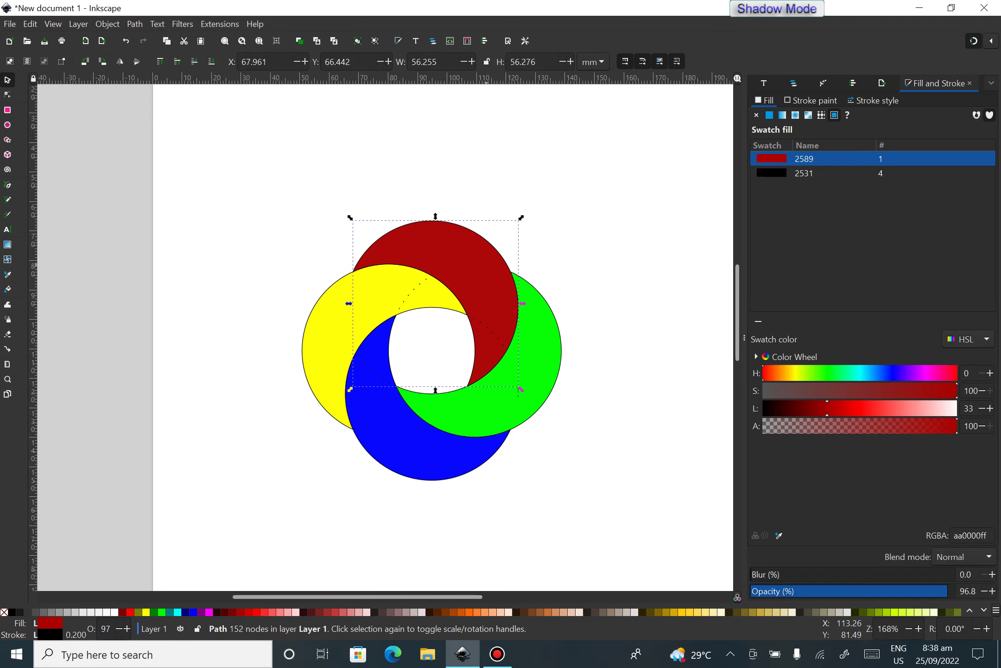
left_click(131, 612)
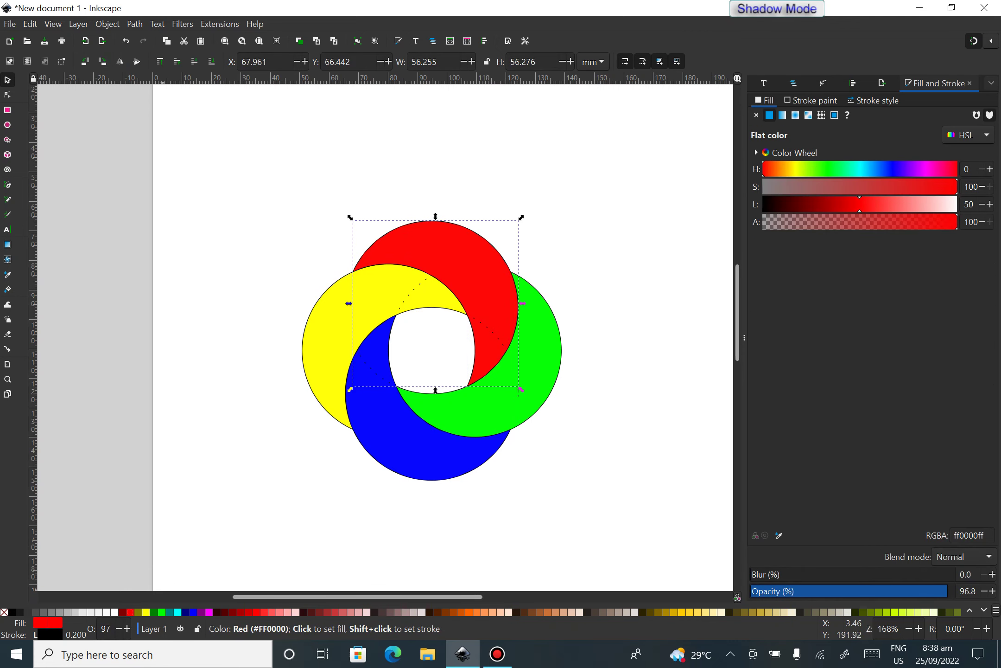
key("Escape")
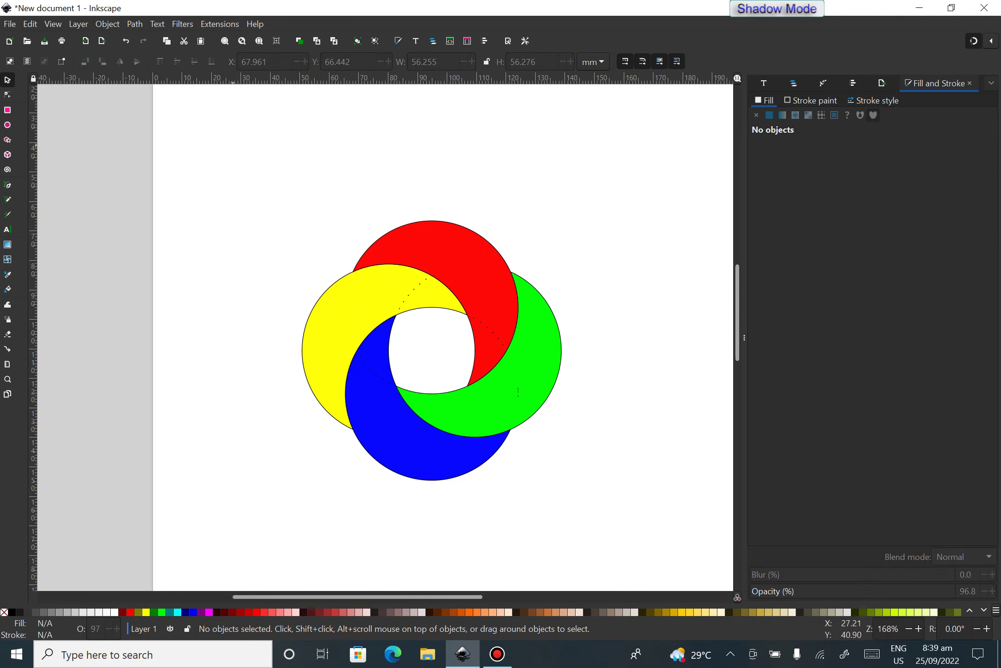
left_click_drag(233, 145, 609, 533)
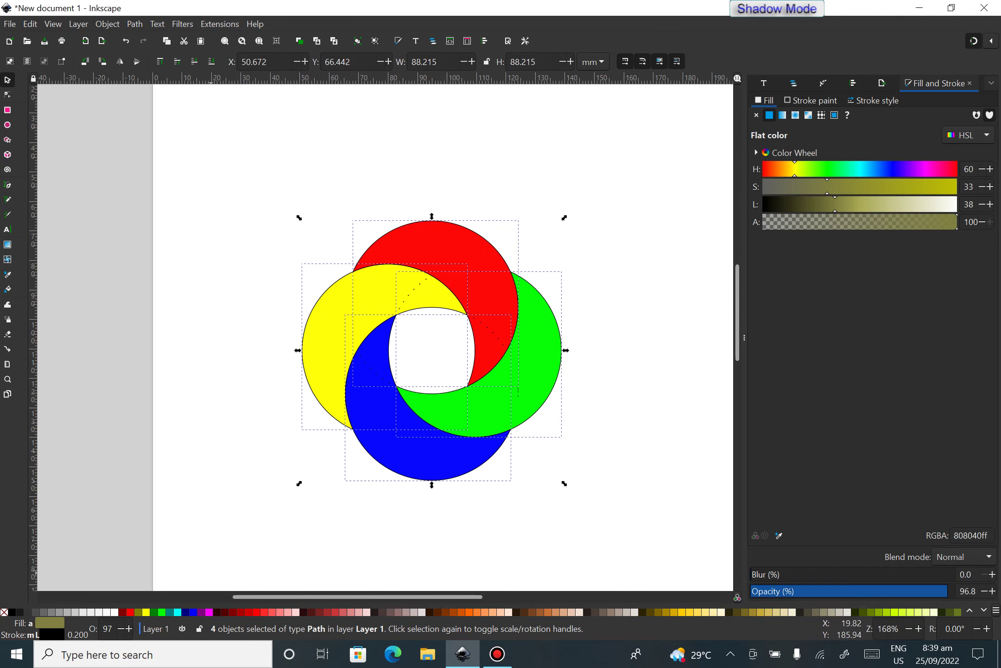
Set the stroke of all four crescents to None, then reselect the whole ring.
right_click(4, 612)
left_click(35, 555)
key("Escape")
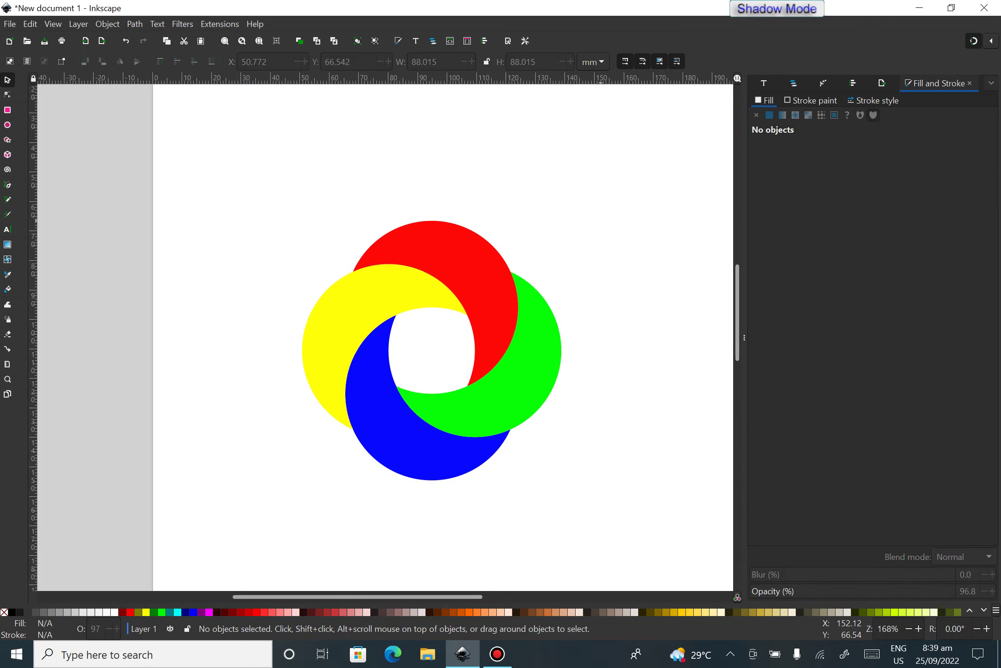
left_click_drag(221, 183, 672, 553)
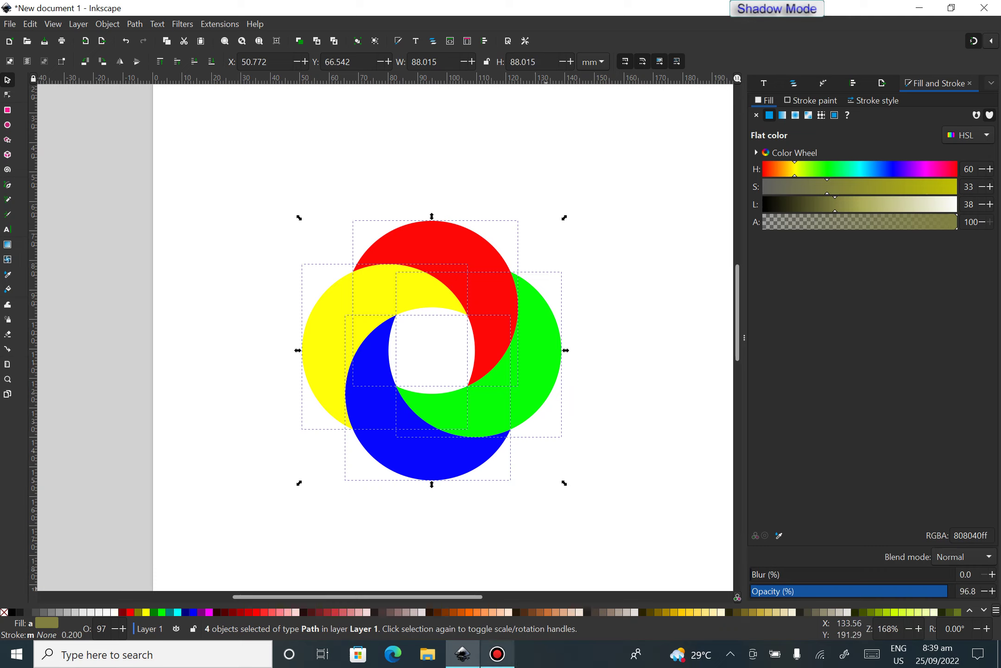
left_click(497, 654)
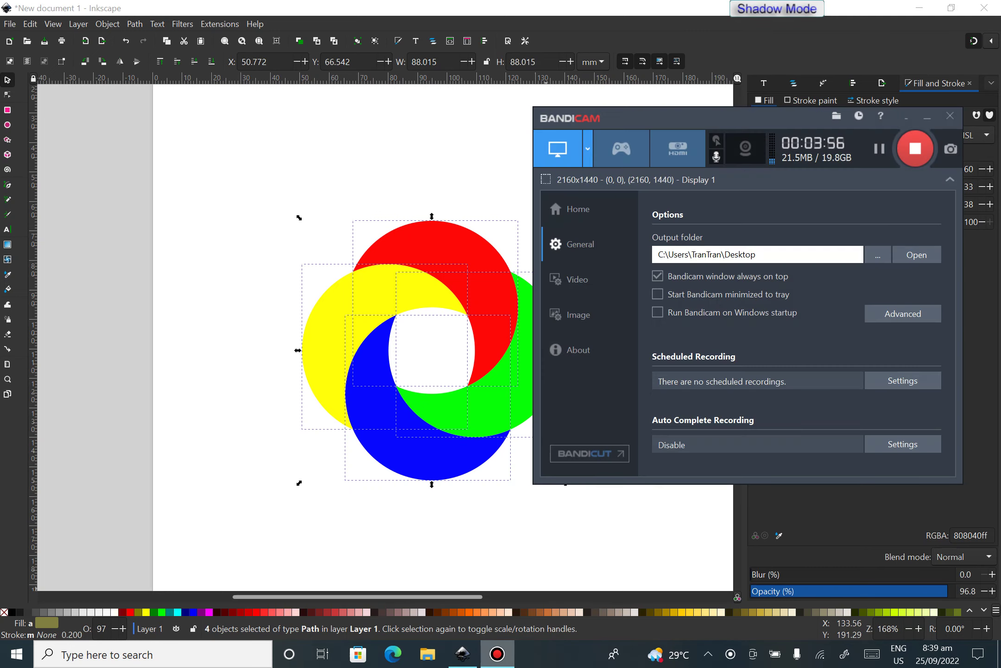